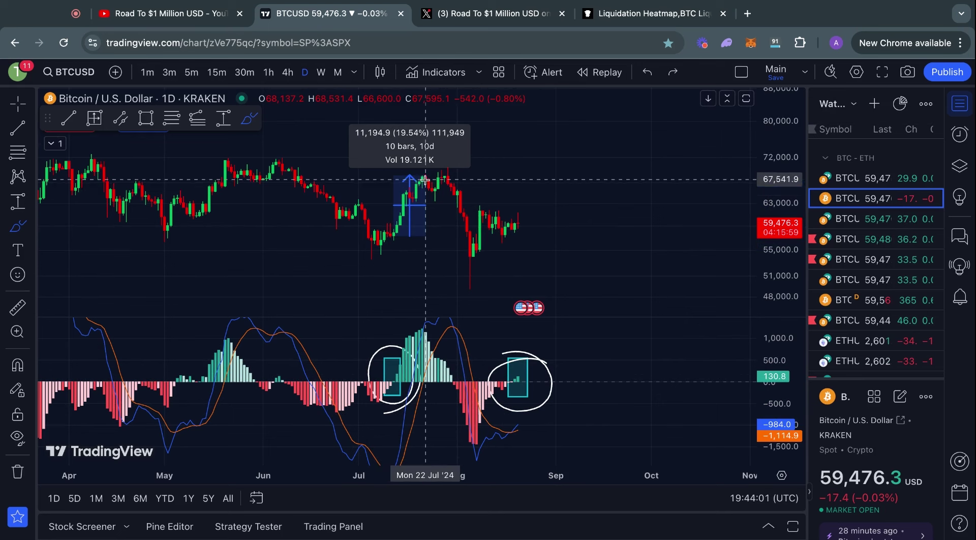
Undo the brush marks on the Bitcoin chart, including the white circles around the two highlighted MACD crossover zones
drag(397, 232, 422, 171)
key(ctrl+z)
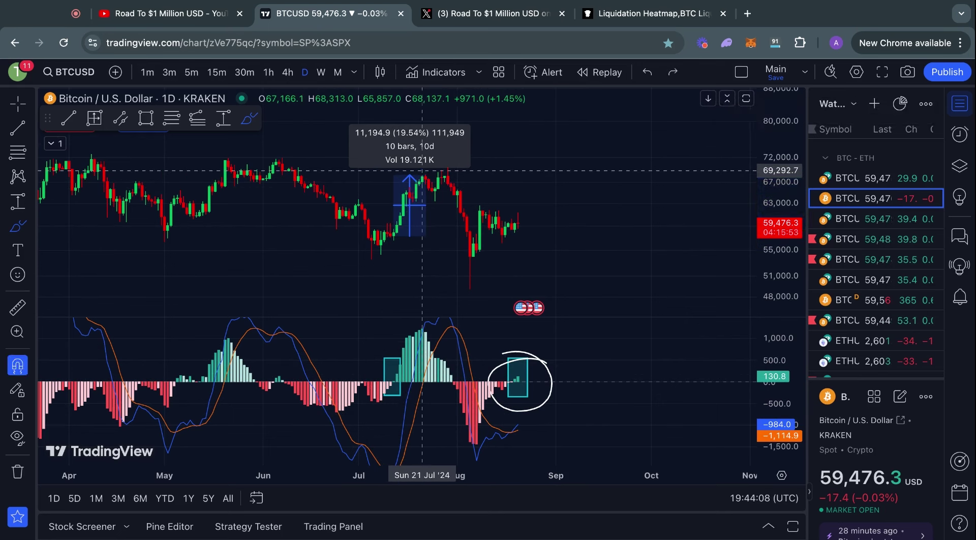
scroll(422, 170, up, 3)
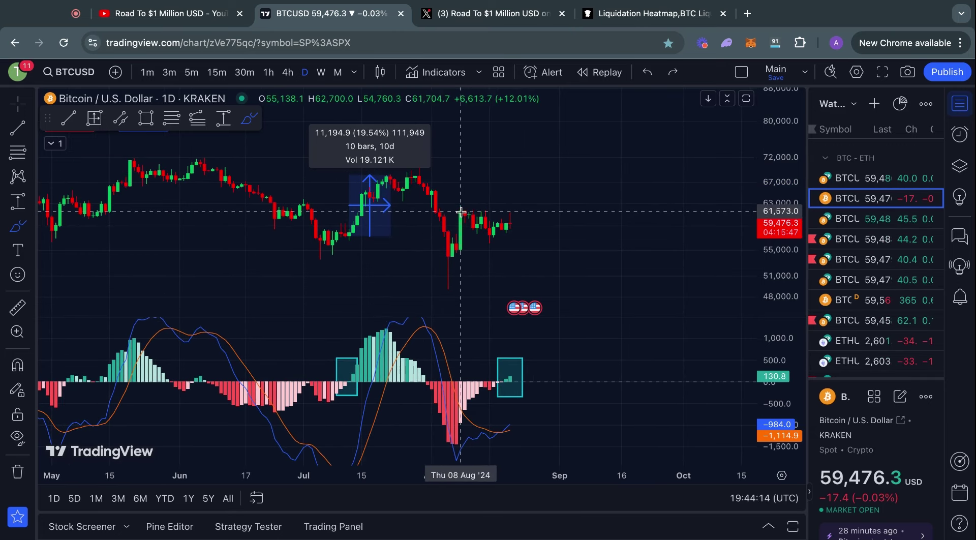
Sketch a rising and a falling price path from the August candles with the brush, and undo both strokes
drag(461, 211, 530, 150)
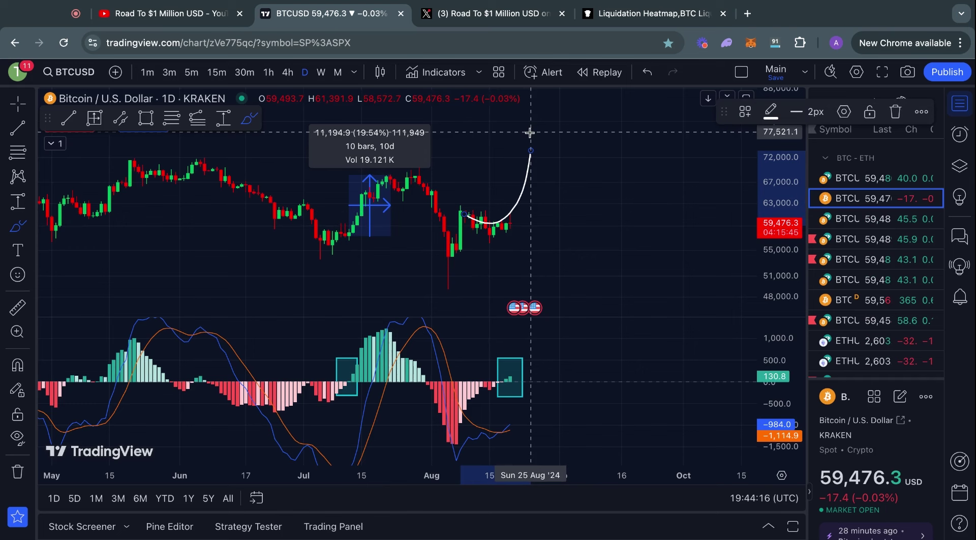
drag(485, 234, 555, 281)
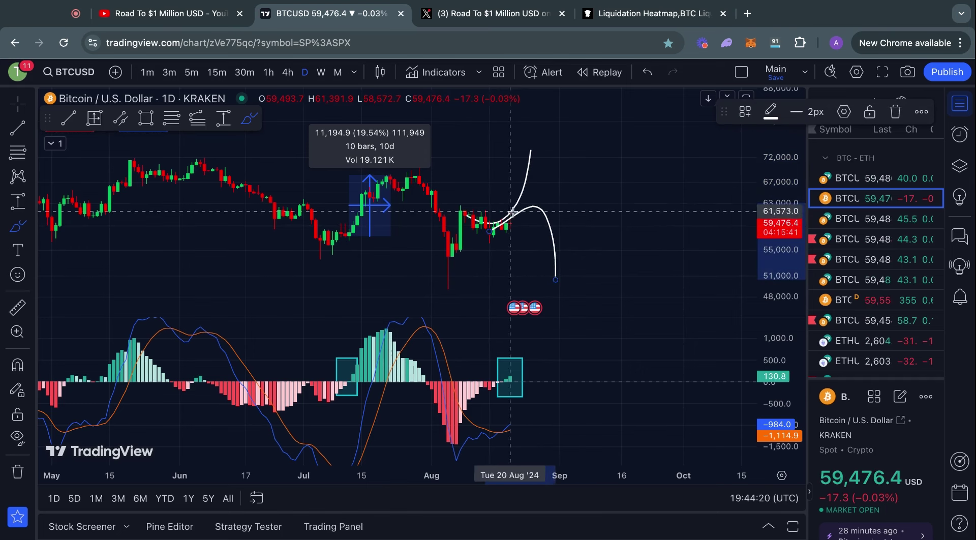
key(ctrl+z)
key(ctrl+z)
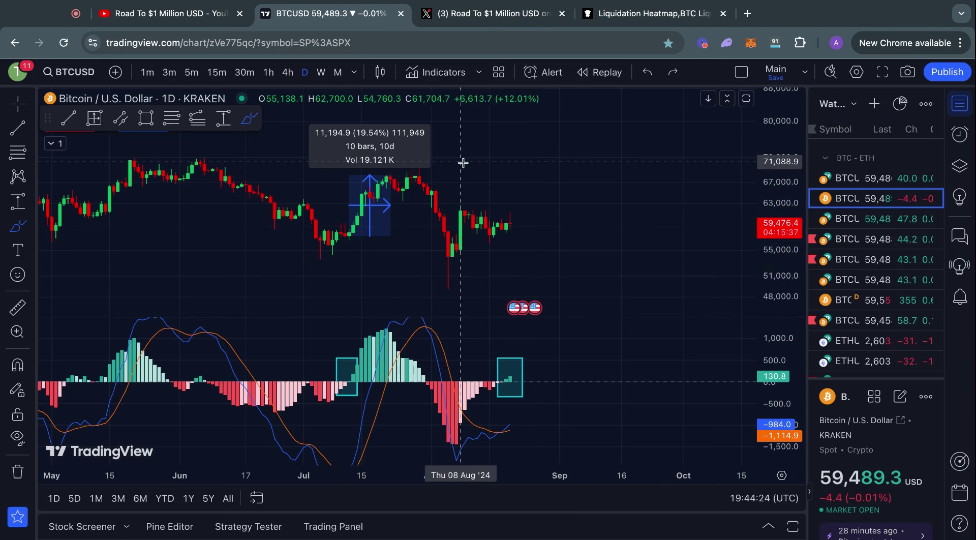
Enlarge the MACD pane and mark the latest green histogram bars with a brush circle and a rising line
drag(489, 314, 489, 129)
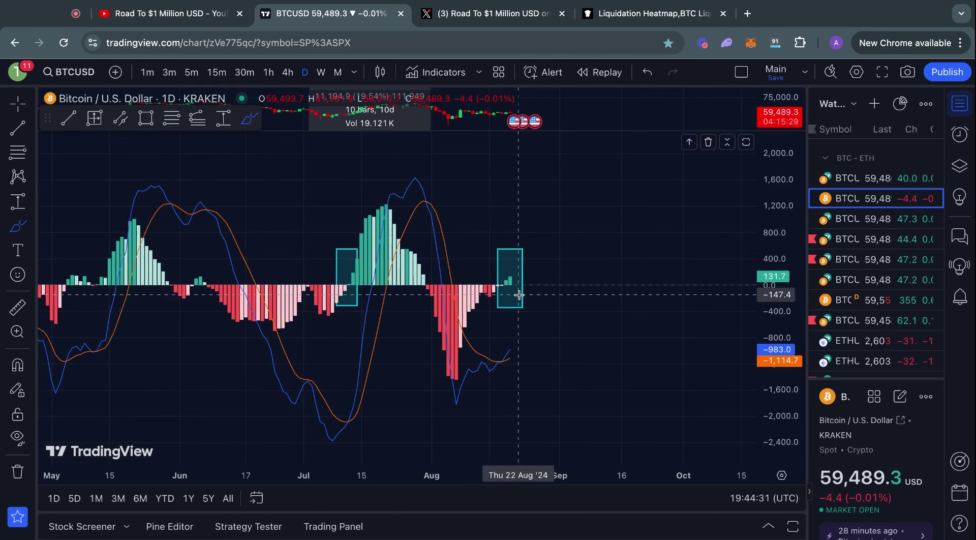
drag(510, 252, 515, 294)
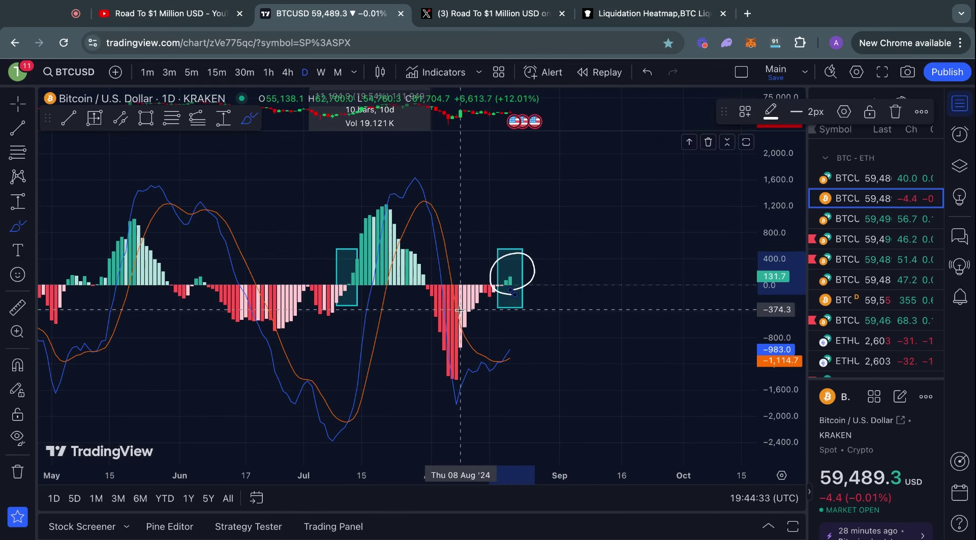
drag(460, 310, 597, 219)
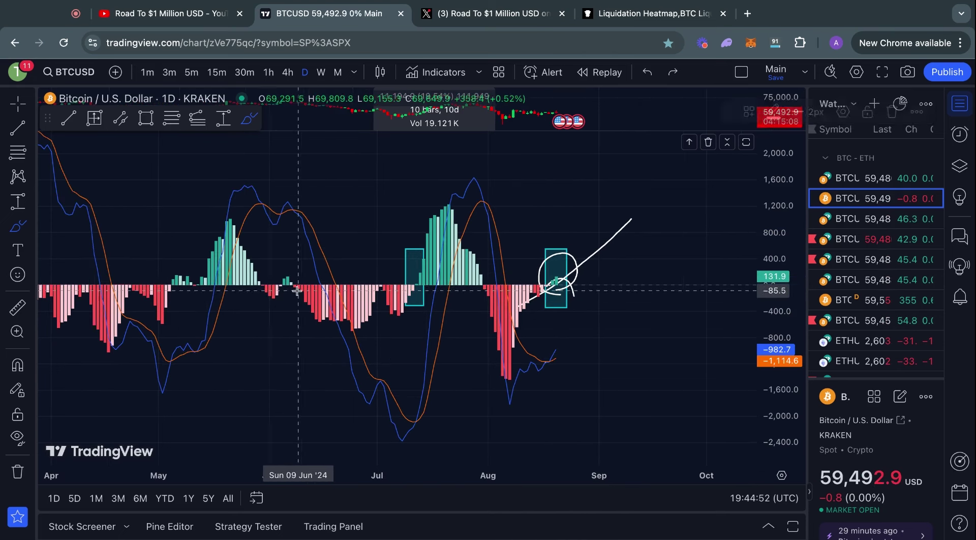
Circle the small early-June green histogram bars with the brush and trace their turn below the zero line
mouse_move(296, 291)
mouse_down()
mouse_move(283, 268)
mouse_move(288, 292)
mouse_up()
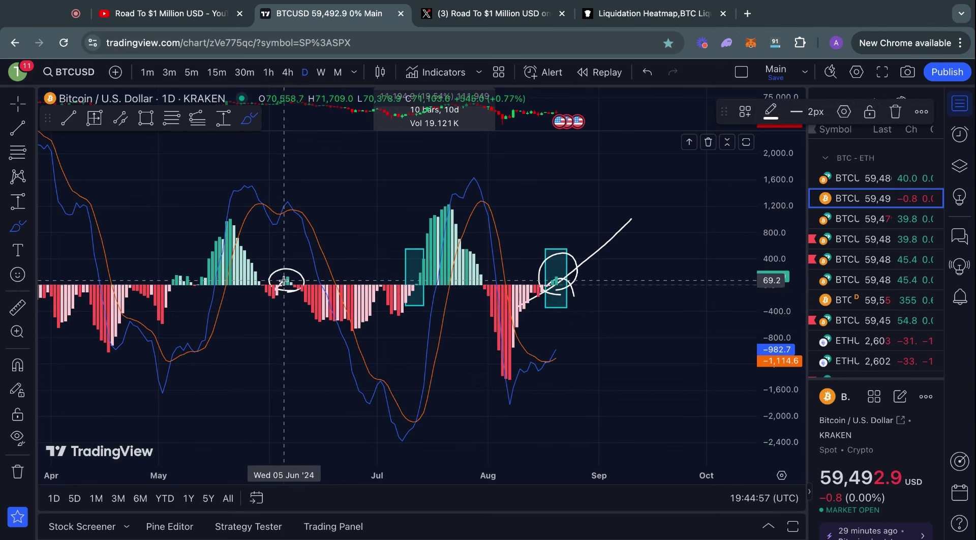
drag(283, 280, 309, 308)
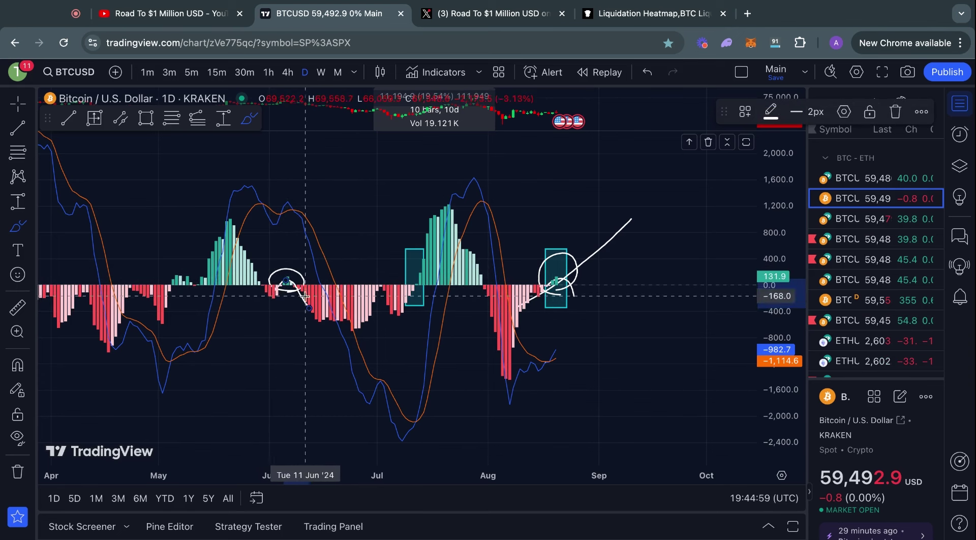
scroll(389, 315, right, 3)
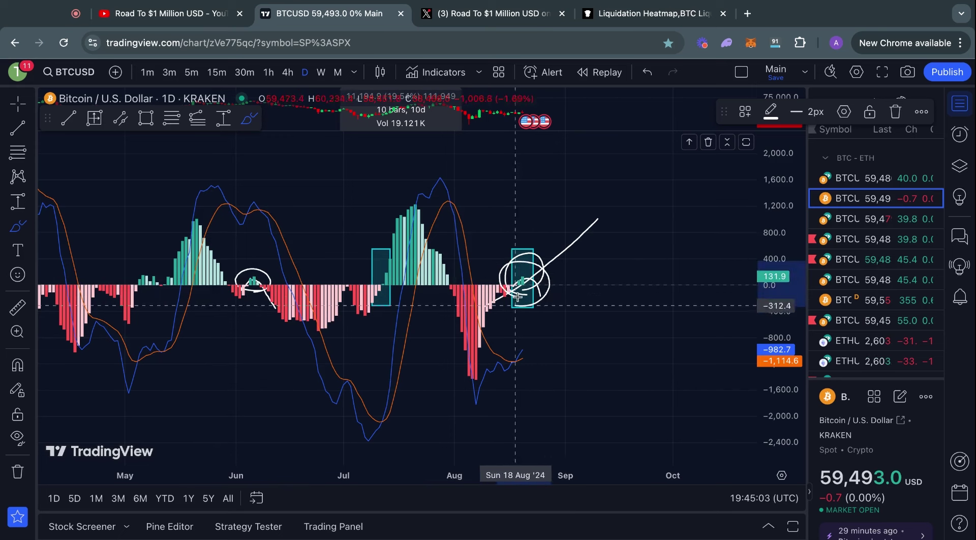
Undo all the brush marks drawn on the MACD pane
key(super+z)
key(super+z)
key(super+z)
key(super+z)
key(super+z)
scroll(542, 280, up, 1)
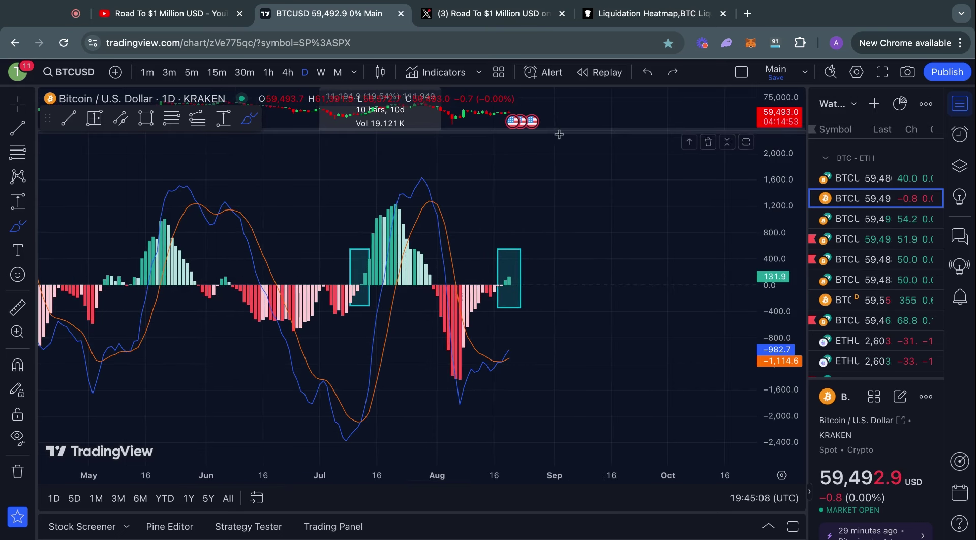
Shrink the MACD pane to favour the price chart and load the MEXC Bitcoin / USDT chart, enlarged around the August candles
drag(562, 131, 562, 445)
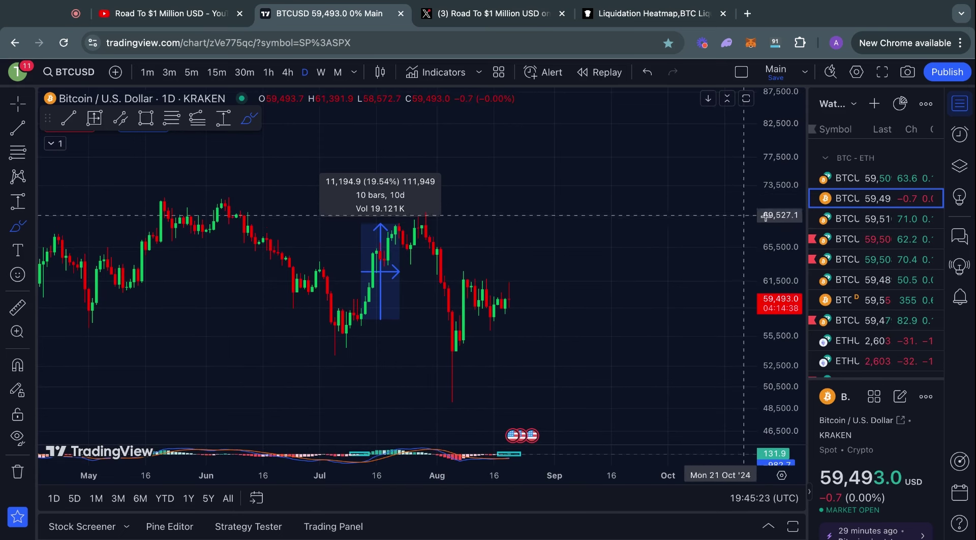
click(847, 260)
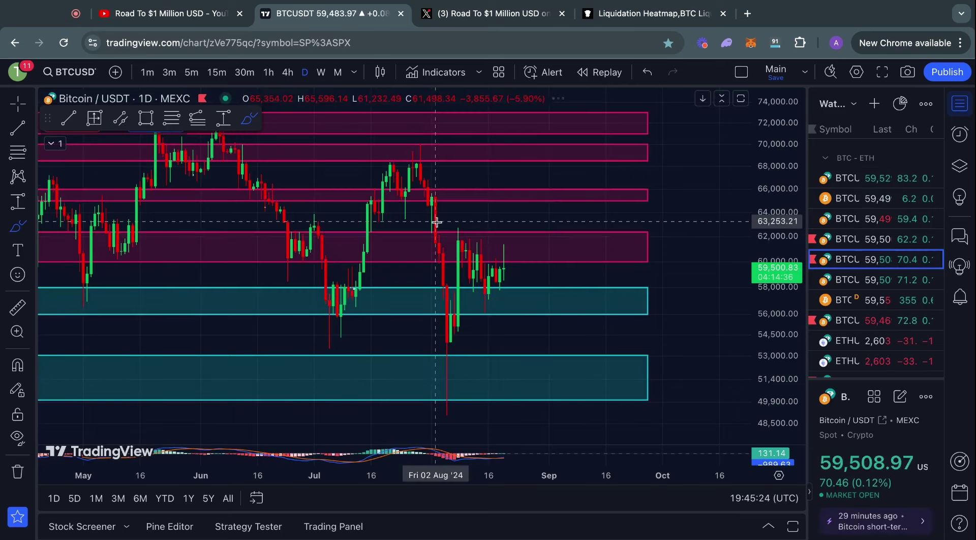
scroll(539, 234, up, 5)
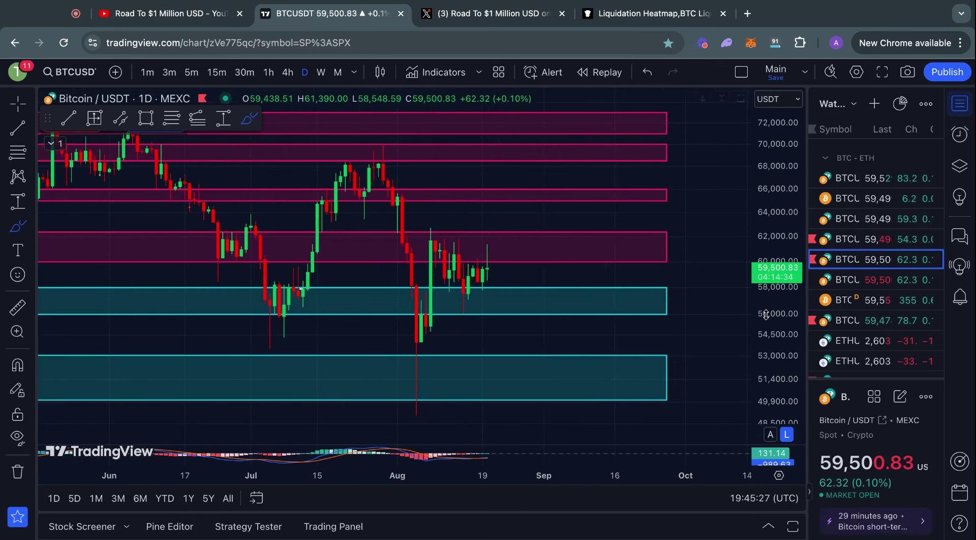
mouse_move(766, 284)
mouse_down()
mouse_move(766, 316)
mouse_move(765, 282)
mouse_up()
scroll(655, 196, up, 1)
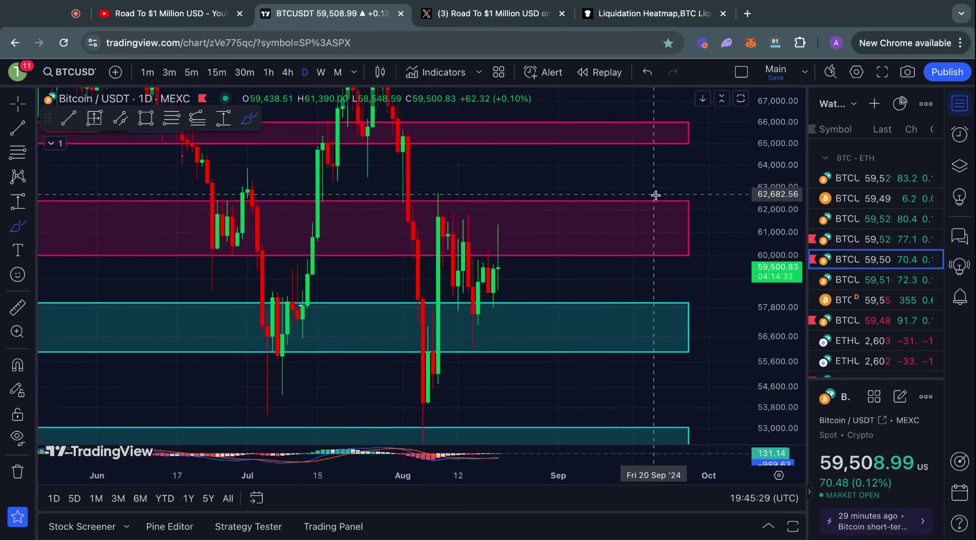
Circle the resistance zone above 60,000 and brush a path from the latest candles, and undo the marks
mouse_move(513, 253)
mouse_down()
mouse_move(493, 202)
mouse_move(495, 251)
mouse_up()
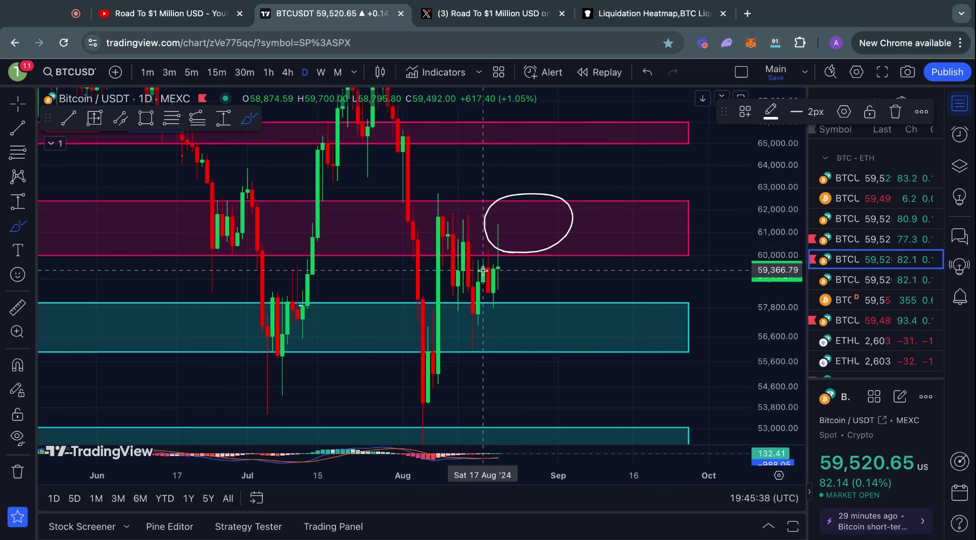
mouse_move(483, 271)
mouse_down()
mouse_move(523, 215)
mouse_move(564, 229)
mouse_move(594, 216)
mouse_move(613, 226)
mouse_move(618, 312)
mouse_up()
key(super+z)
key(super+z)
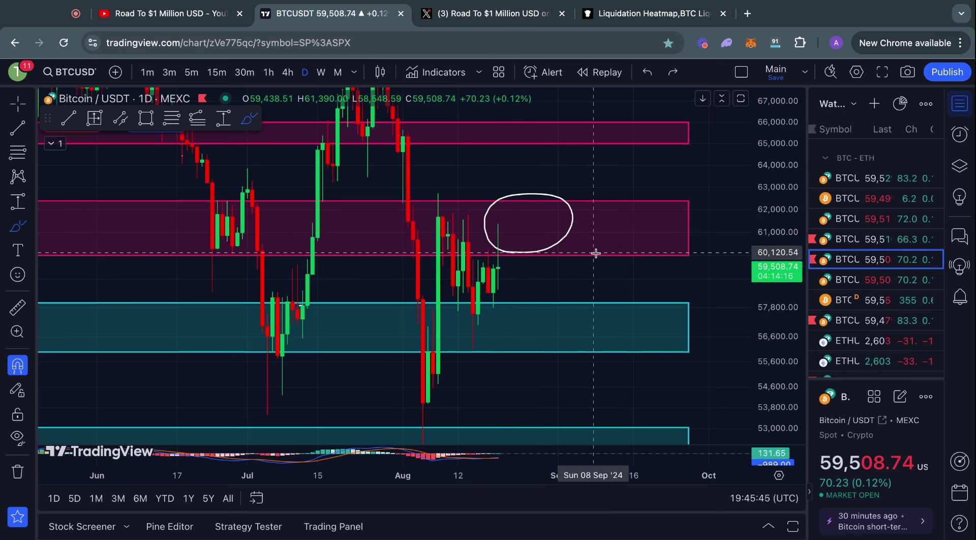
Switch the chart to the 4-hour timeframe, circle the latest spike into the resistance zone above 60,000, and undo the circling
click(288, 72)
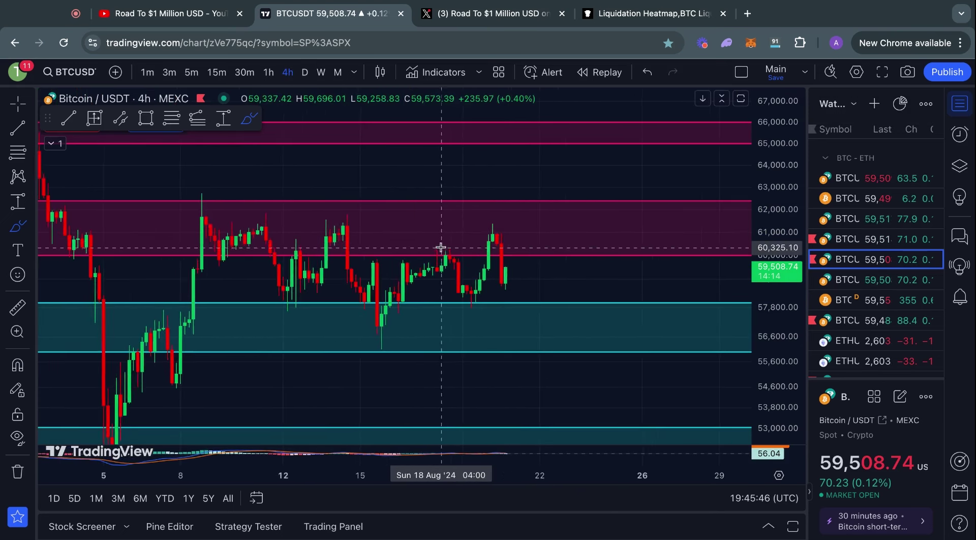
drag(541, 254, 502, 253)
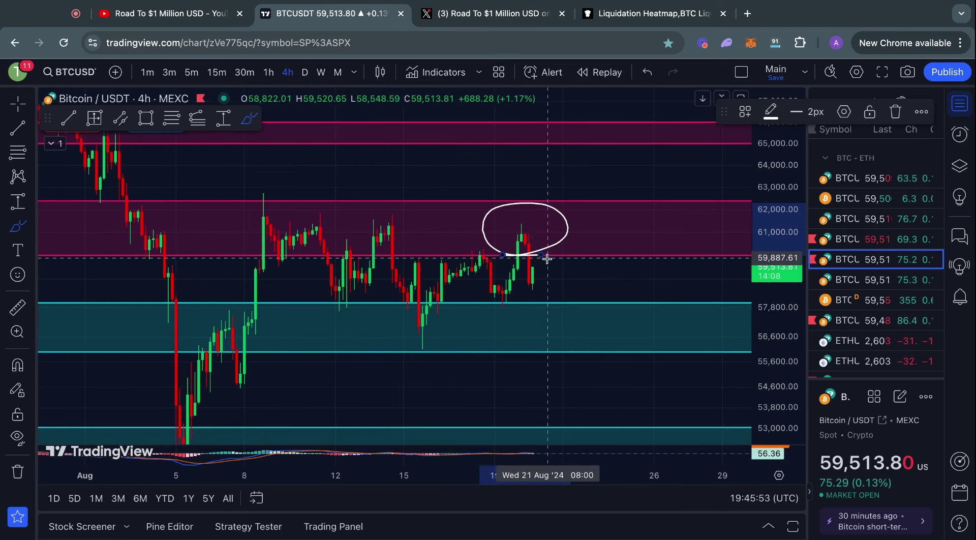
mouse_move(537, 257)
mouse_down()
mouse_move(589, 225)
mouse_move(487, 250)
mouse_up()
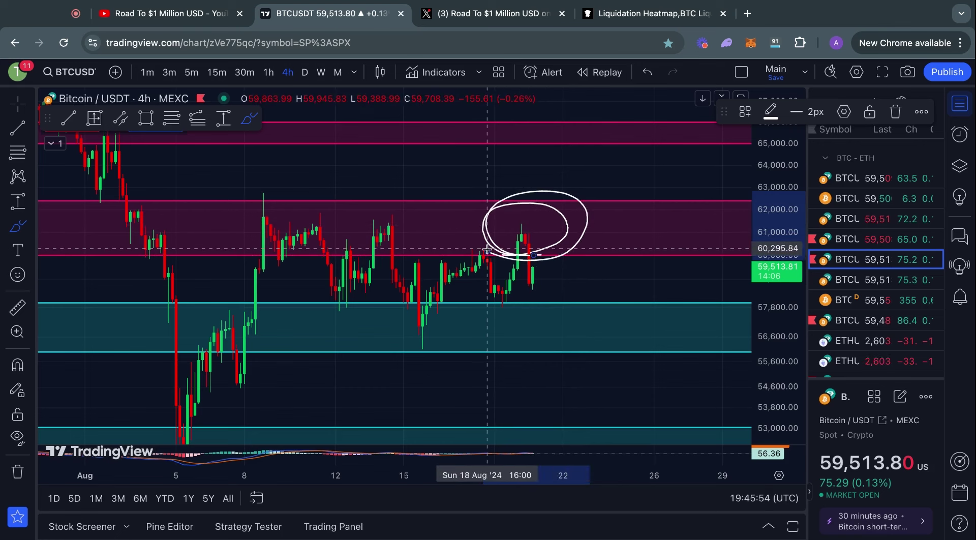
key(super+z)
Trace the 20 August rally into resistance and its rejection towards support with brush strokes, and undo the marks
drag(491, 284, 525, 212)
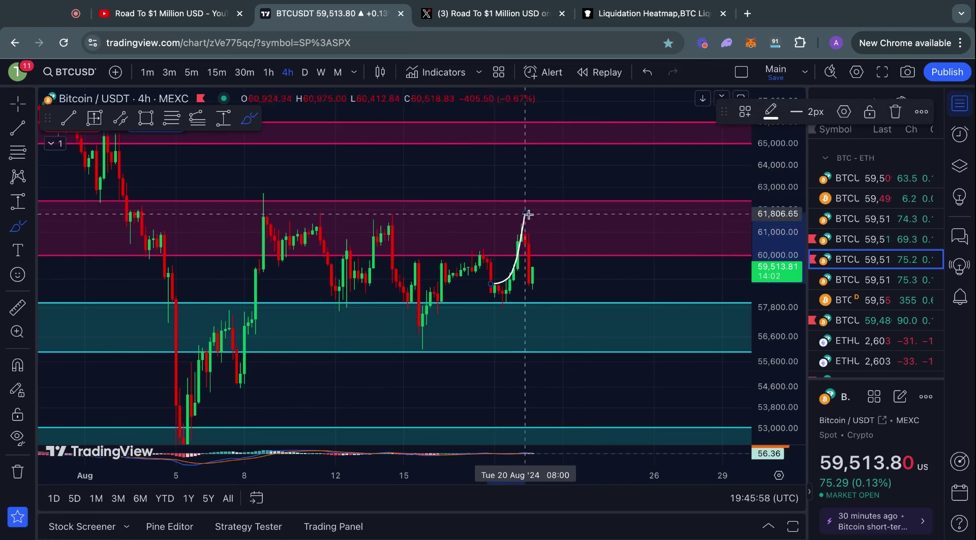
mouse_move(517, 256)
mouse_down()
mouse_move(528, 227)
mouse_move(537, 317)
mouse_up()
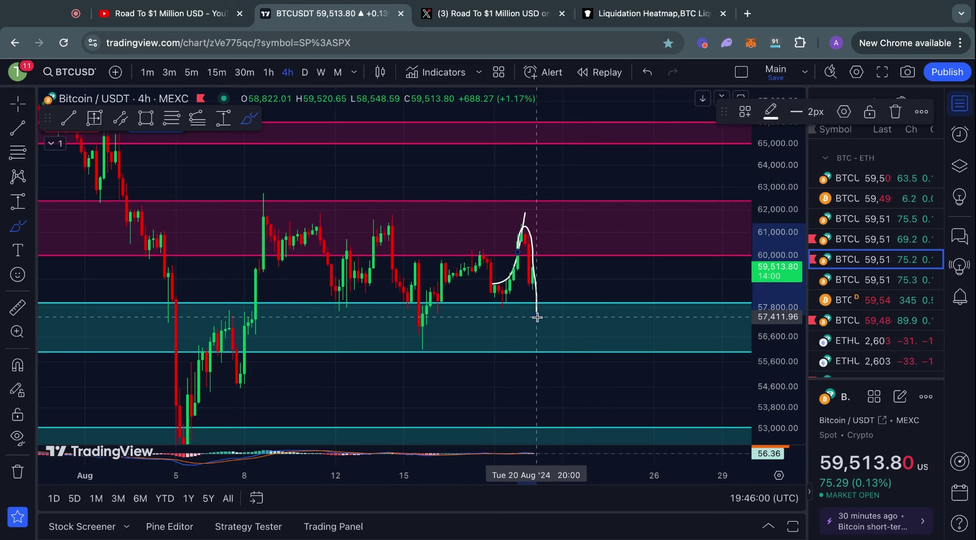
key(ctrl+z)
key(ctrl+z)
mouse_move(565, 255)
mouse_down()
mouse_move(521, 270)
mouse_move(510, 259)
mouse_move(590, 226)
mouse_move(506, 251)
mouse_up()
key(ctrl+z)
key(ctrl+z)
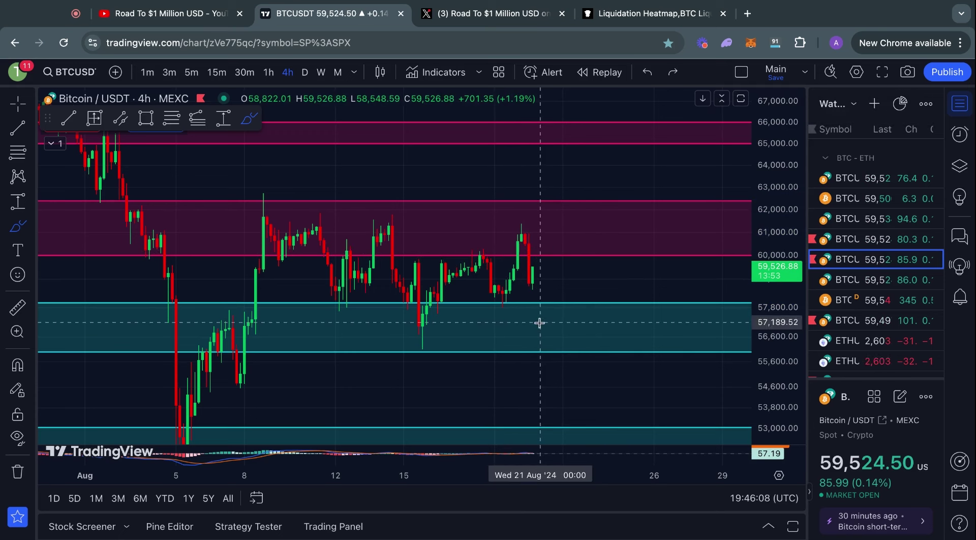
Circle the support zone below 58,000 and trace the 18–19 August drop into it with the brush, and undo the marks
mouse_move(517, 308)
mouse_down()
mouse_move(574, 312)
mouse_move(521, 307)
mouse_up()
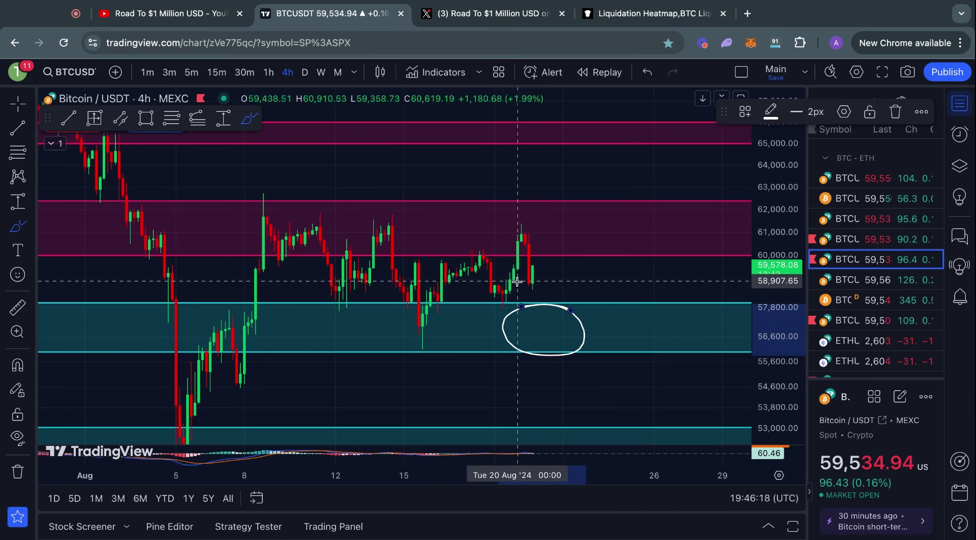
drag(469, 252, 502, 306)
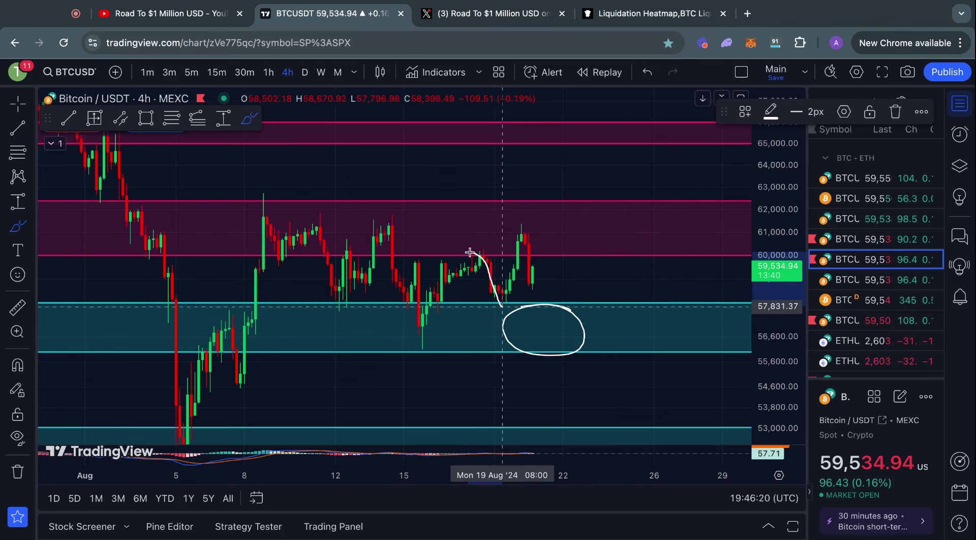
drag(477, 257, 499, 304)
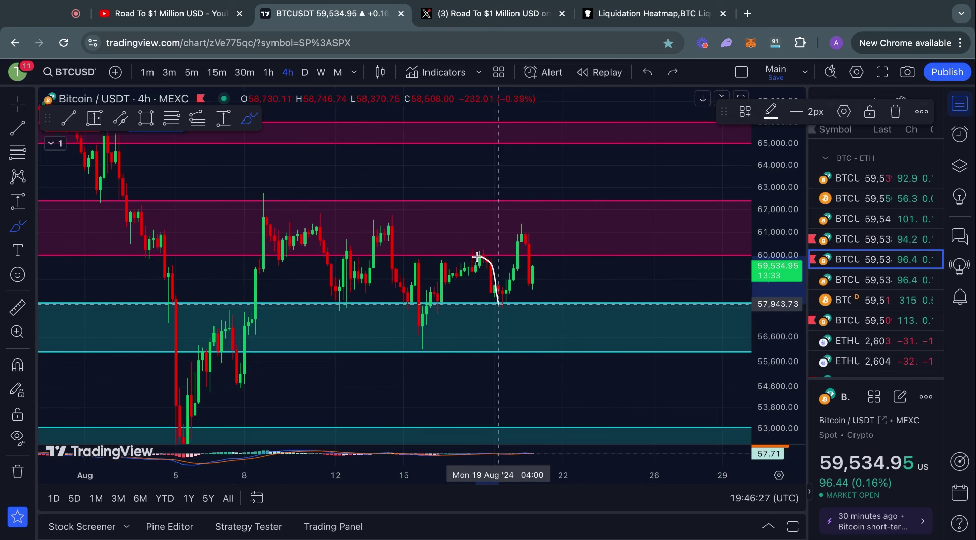
mouse_move(477, 257)
mouse_down()
mouse_move(523, 230)
mouse_move(523, 205)
mouse_move(510, 335)
mouse_up()
key(ctrl+z)
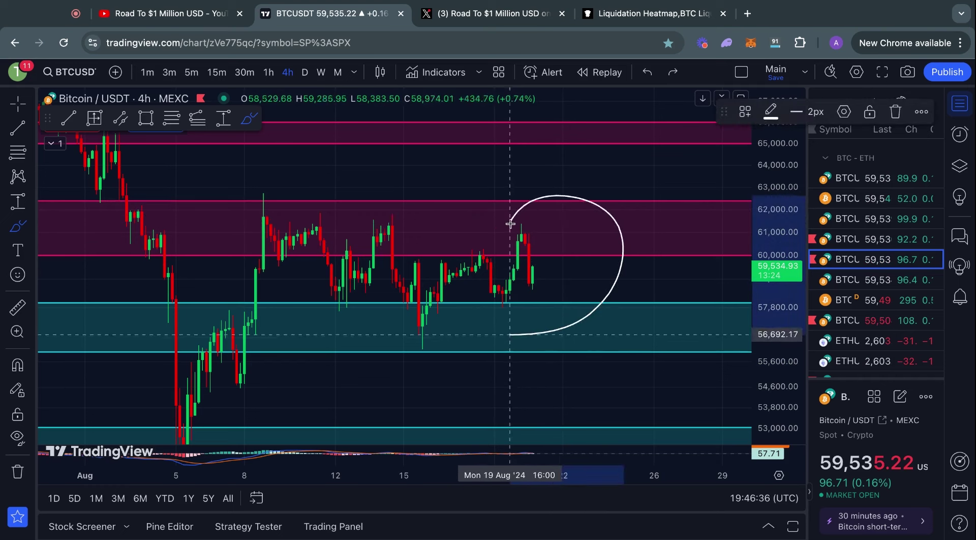
key(ctrl+z)
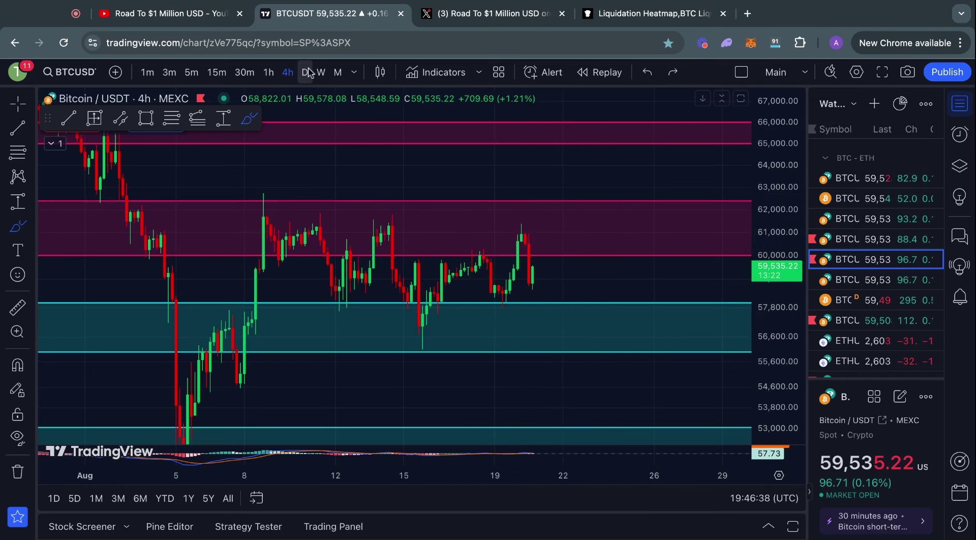
Return the chart to the daily timeframe, brush a zigzag between resistance and support, and undo the zigzag
click(306, 72)
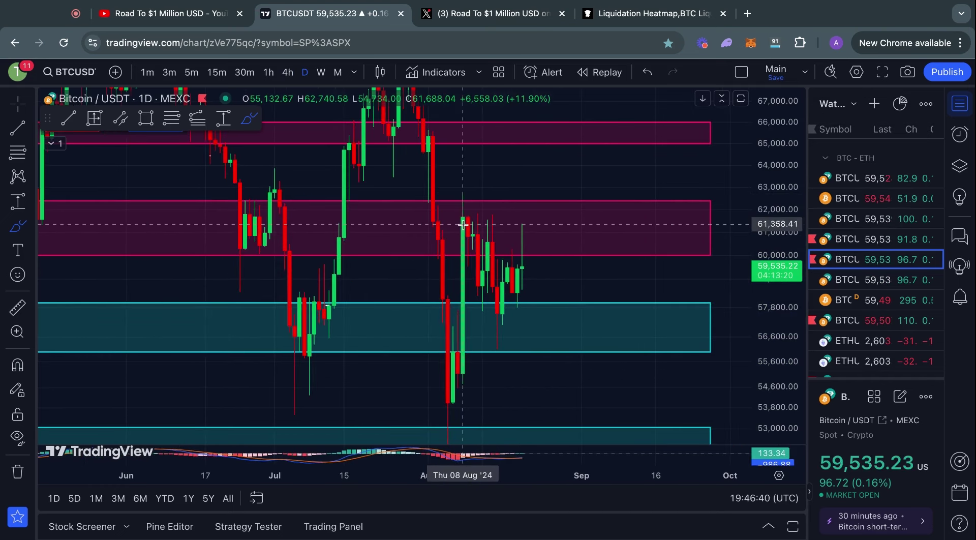
mouse_move(463, 224)
mouse_down()
mouse_move(496, 234)
mouse_move(542, 320)
mouse_move(569, 318)
mouse_move(611, 242)
mouse_up()
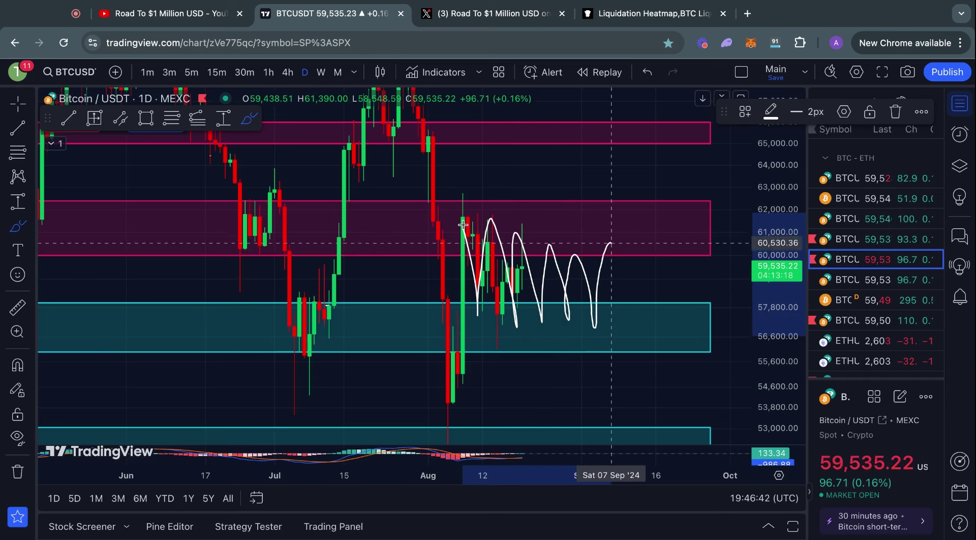
key(ctrl+z)
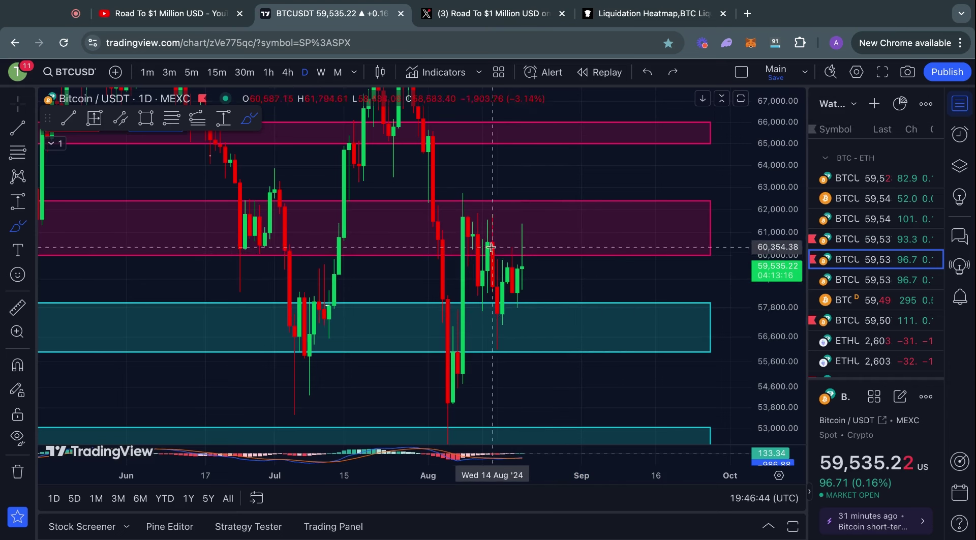
Brush lines along the resistance zone's upper edge and the support zone's lower edge, about 62,500 and 56,000, and undo both
drag(482, 200, 618, 201)
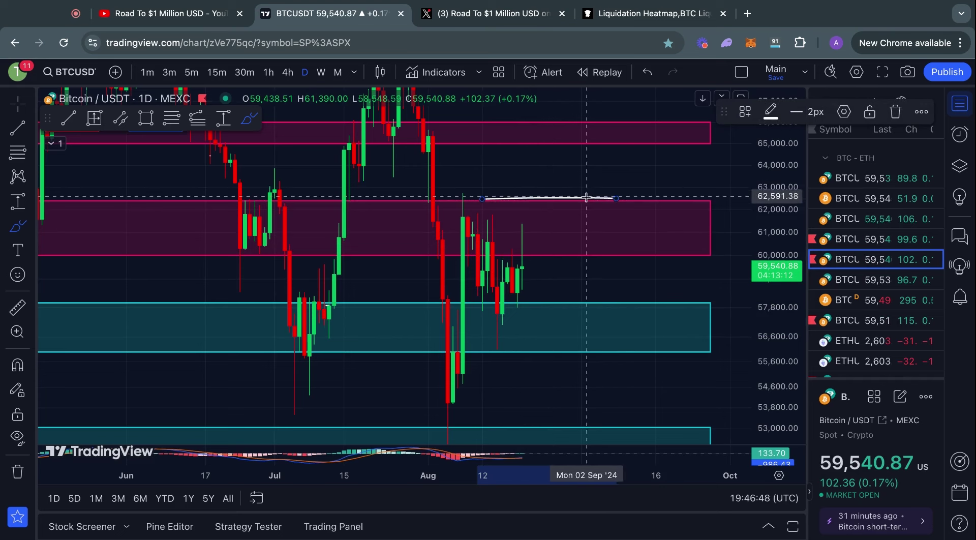
drag(506, 350, 620, 361)
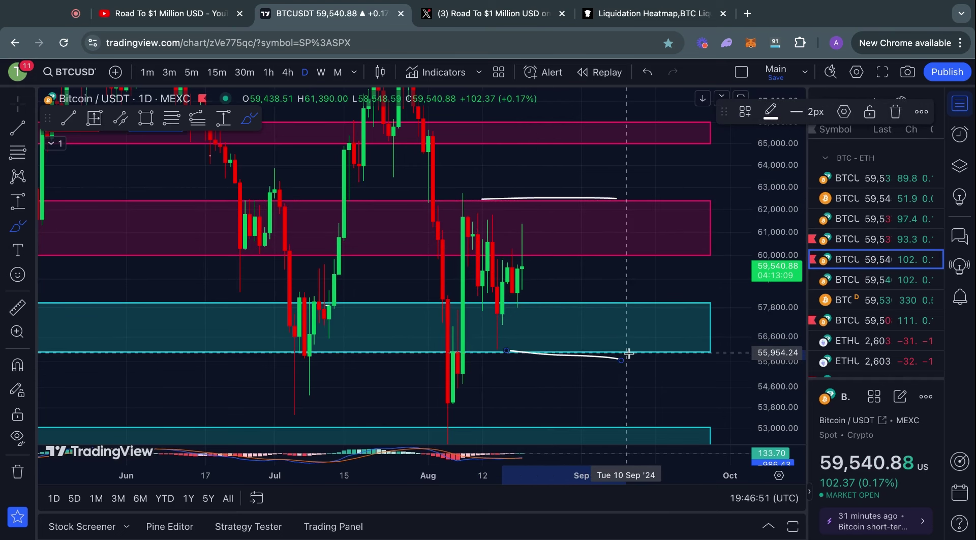
key(ctrl+z)
key(ctrl+z)
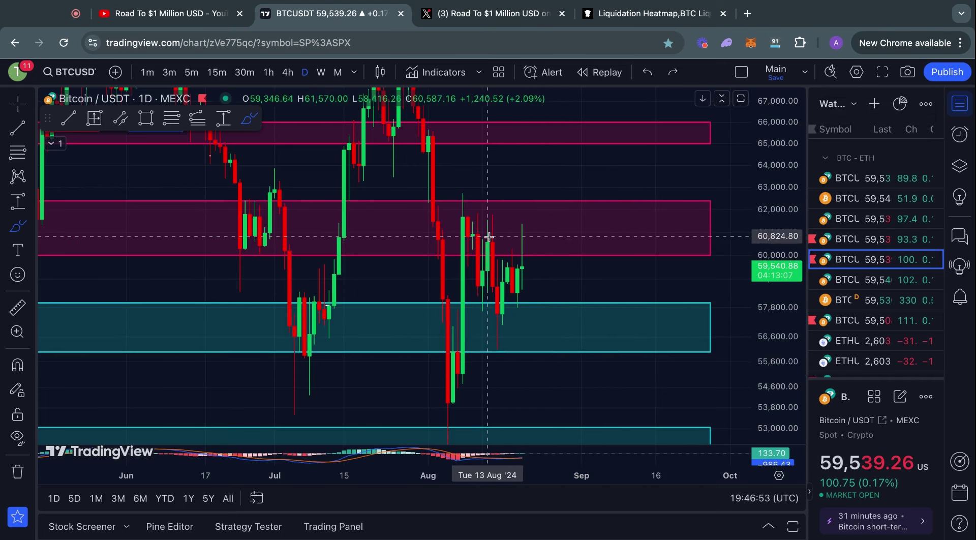
Brush two wavy projections swinging between the resistance and support zones, one reaching about 27 September, and undo both
mouse_move(465, 216)
mouse_down()
mouse_move(483, 295)
mouse_move(571, 247)
mouse_move(643, 232)
mouse_move(710, 239)
mouse_up()
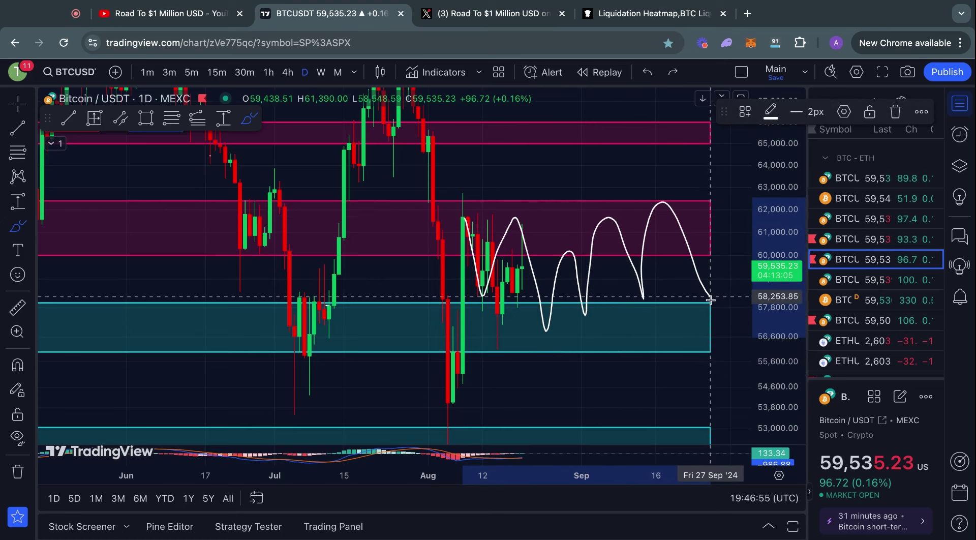
key(ctrl+z)
drag(451, 217, 654, 311)
key(ctrl+z)
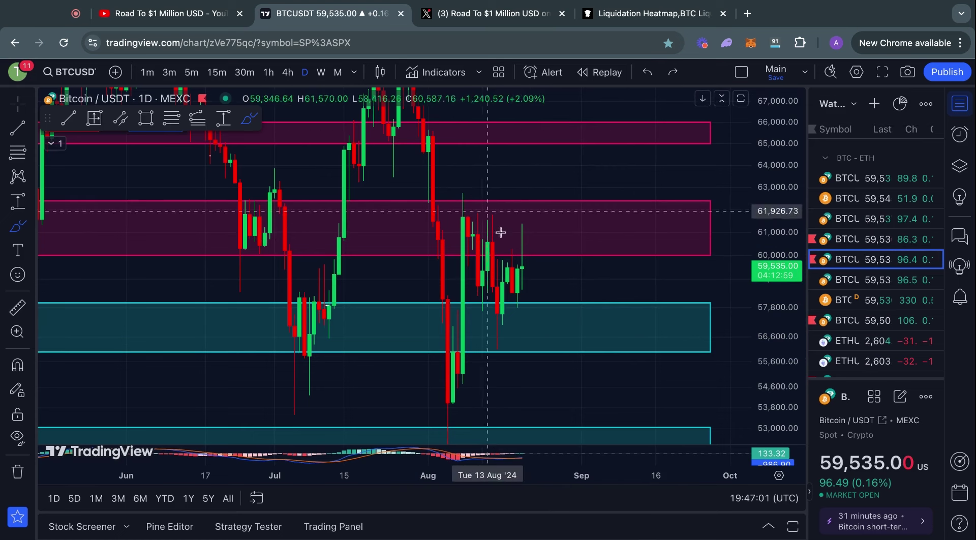
Brush a sideways wave from mid-August with one breakout curve upwards and one down to about 53,000, and undo the marks
mouse_move(472, 222)
mouse_down()
mouse_move(529, 262)
mouse_move(595, 249)
mouse_move(635, 321)
mouse_up()
mouse_move(504, 270)
mouse_down()
mouse_move(556, 231)
mouse_move(582, 94)
mouse_up()
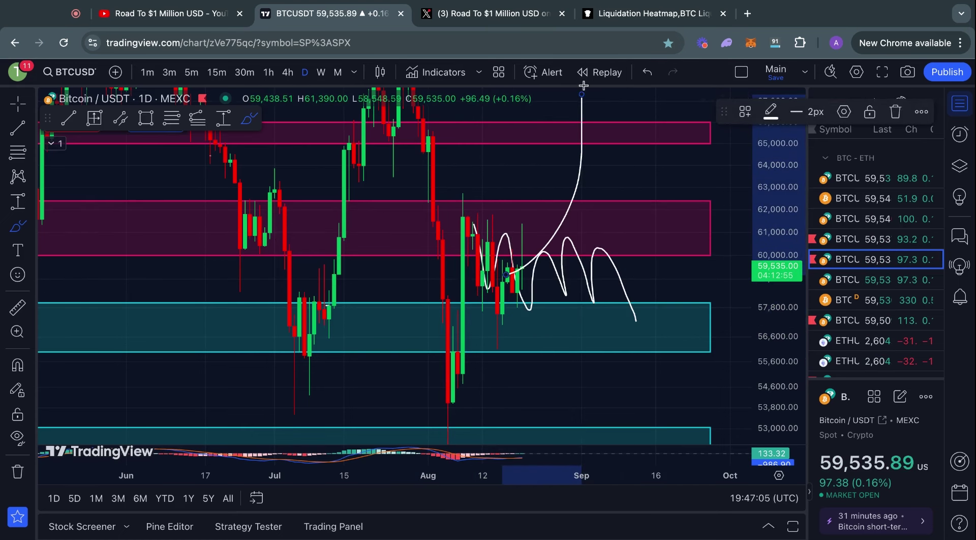
mouse_move(504, 271)
mouse_down()
mouse_move(552, 275)
mouse_move(588, 424)
mouse_up()
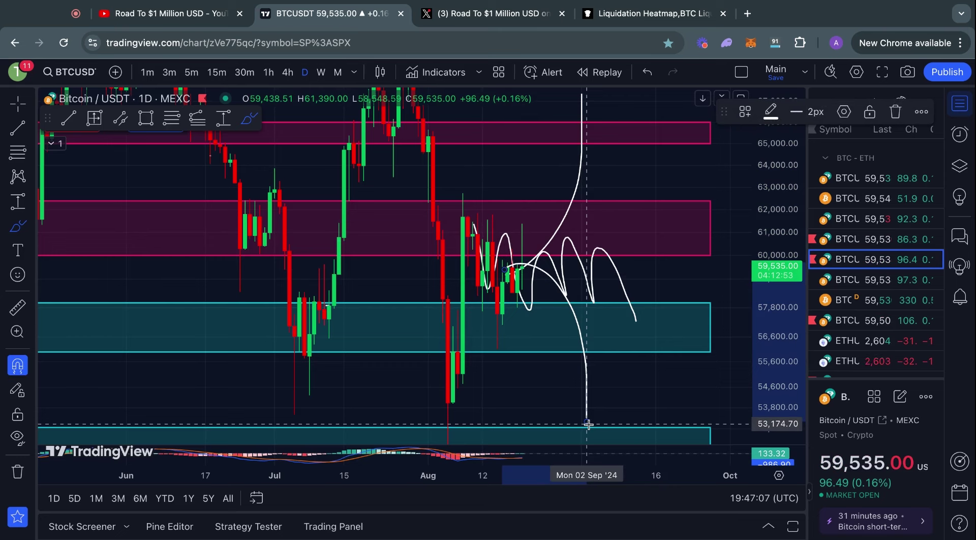
key(ctrl+z)
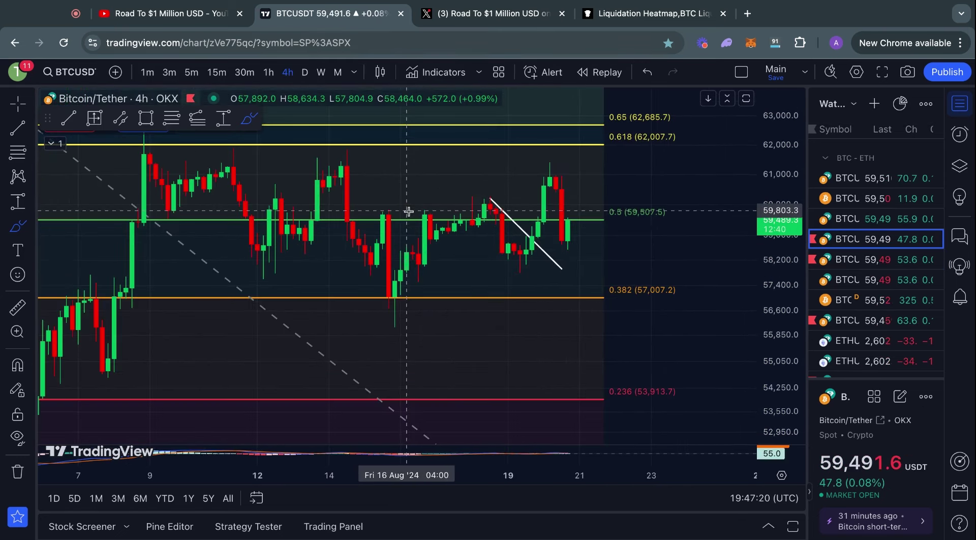
Brush a stroke along and beyond the white descending trendline on the 4-hour Fibonacci chart, and undo it
scroll(642, 206, down, 2)
scroll(642, 206, left, 2)
scroll(642, 206, up, 2)
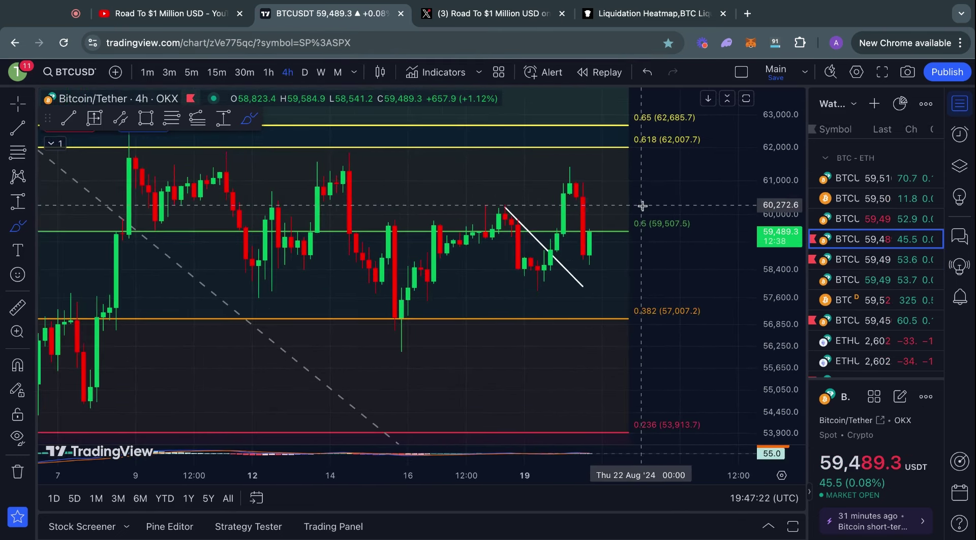
drag(770, 158, 763, 243)
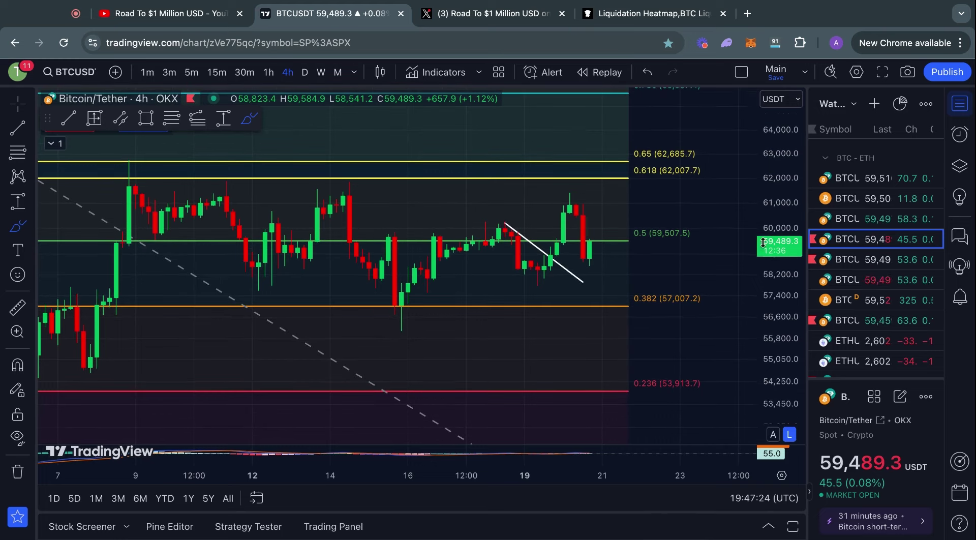
scroll(665, 278, right, 2)
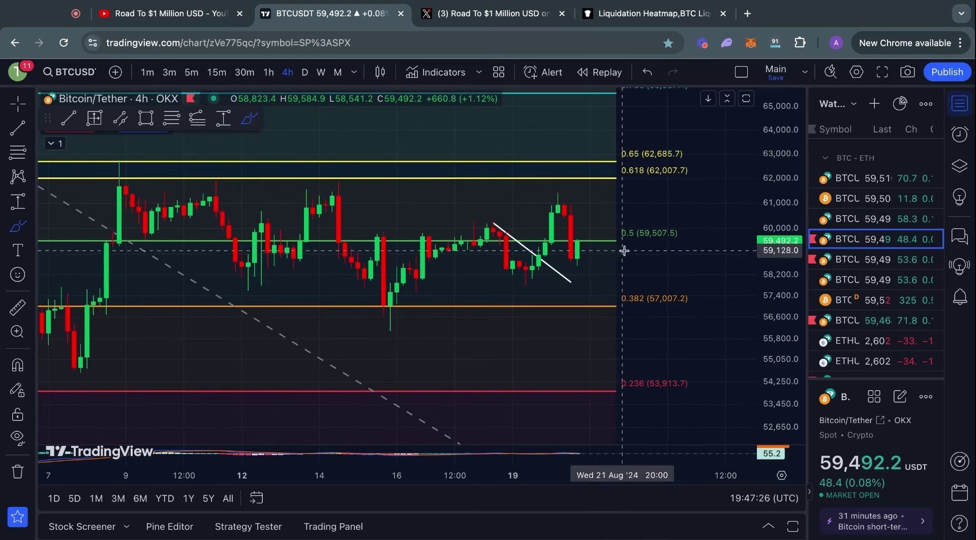
drag(496, 223, 623, 310)
key(super+z)
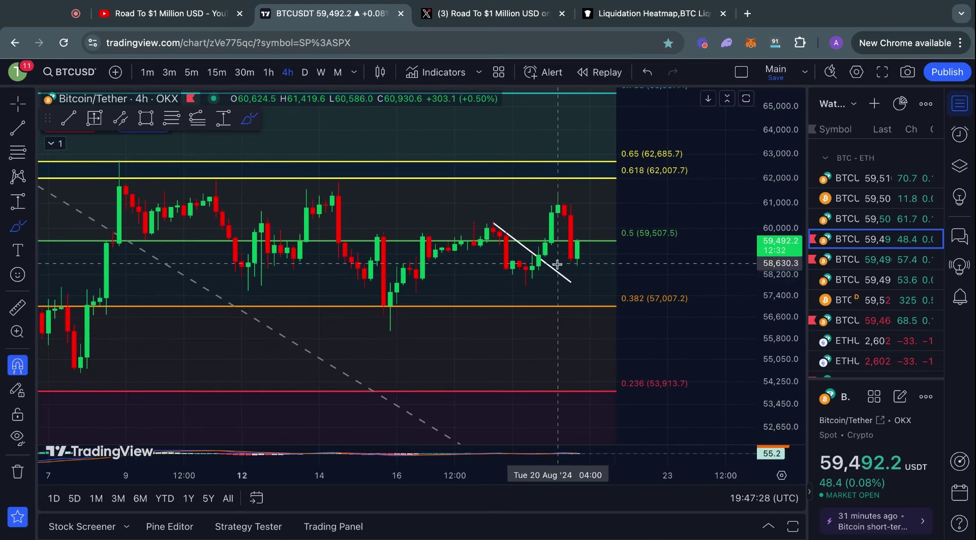
Brush a curve under the 19 August low, circle the break above the 0.5 Fibonacci level, trace the rally, and undo the marks
click(506, 252)
click(545, 238)
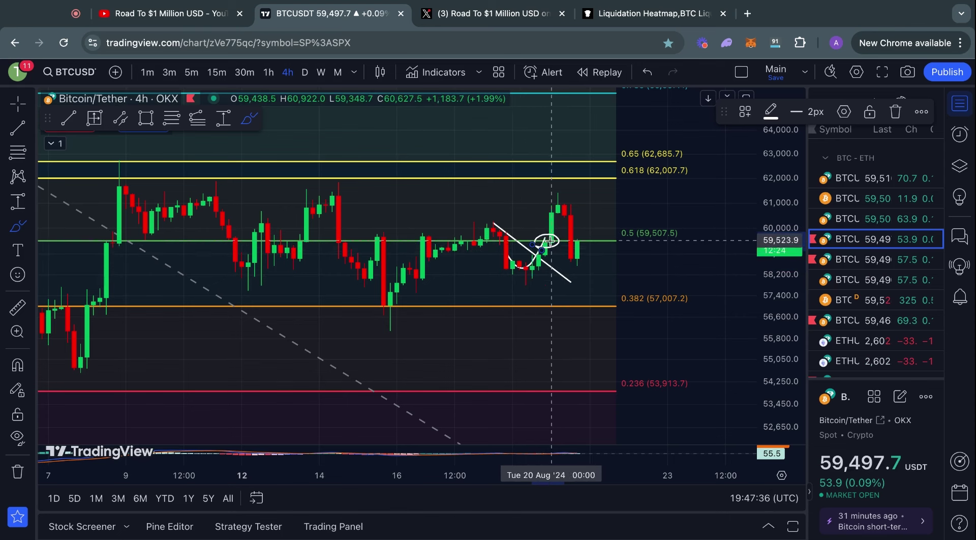
drag(549, 240, 565, 184)
key(super+z)
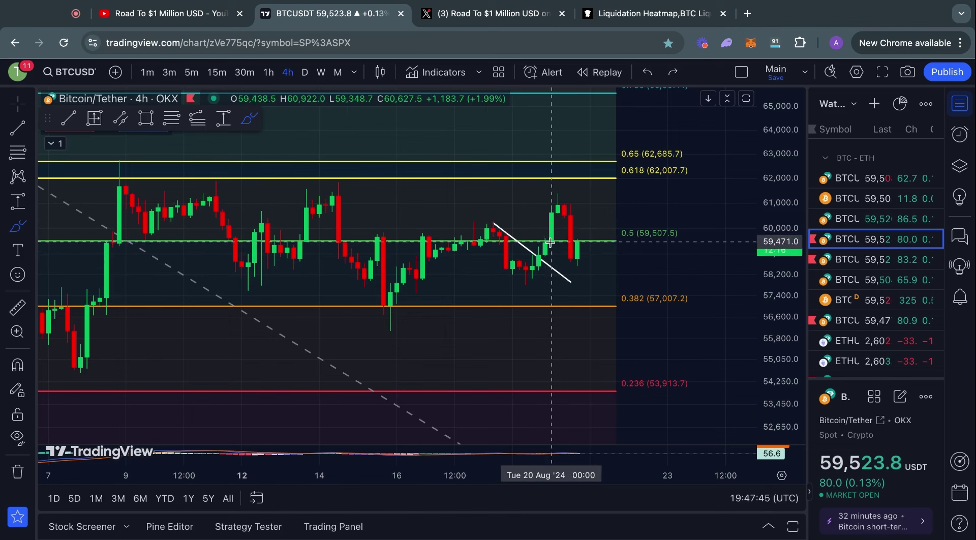
Underline the 0.5 Fibonacci label with a short brush line, and brush and remove trial marks around the latest candle
drag(568, 241, 686, 241)
key(ctrl+z)
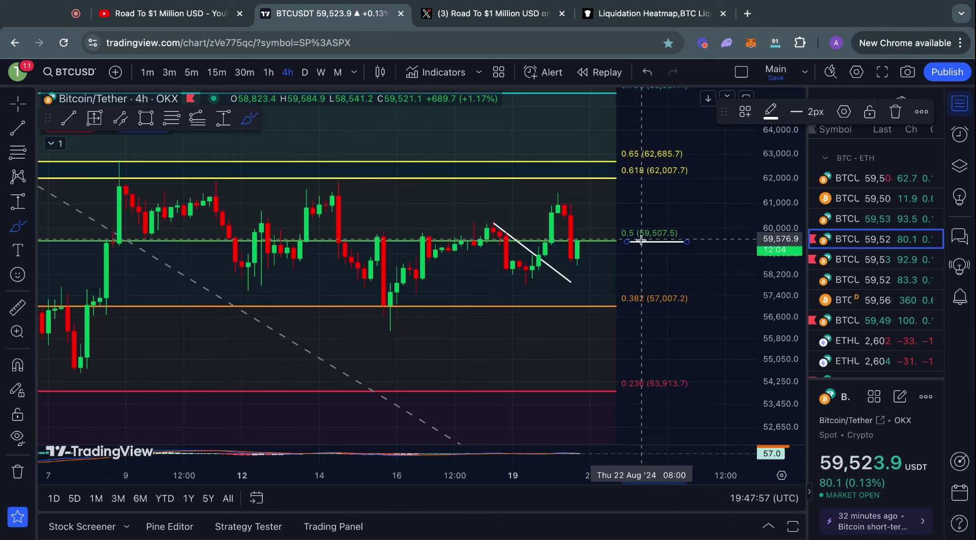
drag(568, 241, 570, 245)
key(ctrl+z)
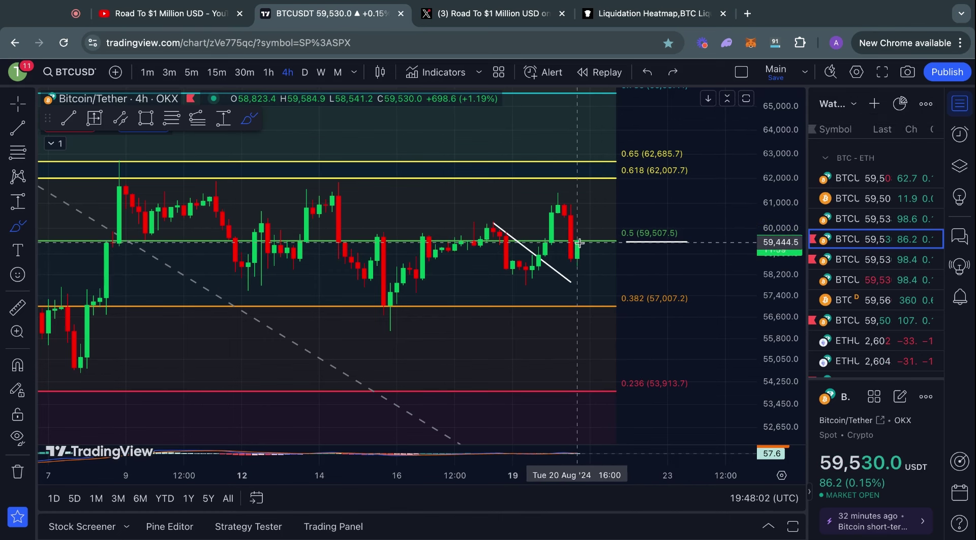
drag(577, 243, 635, 284)
key(Delete)
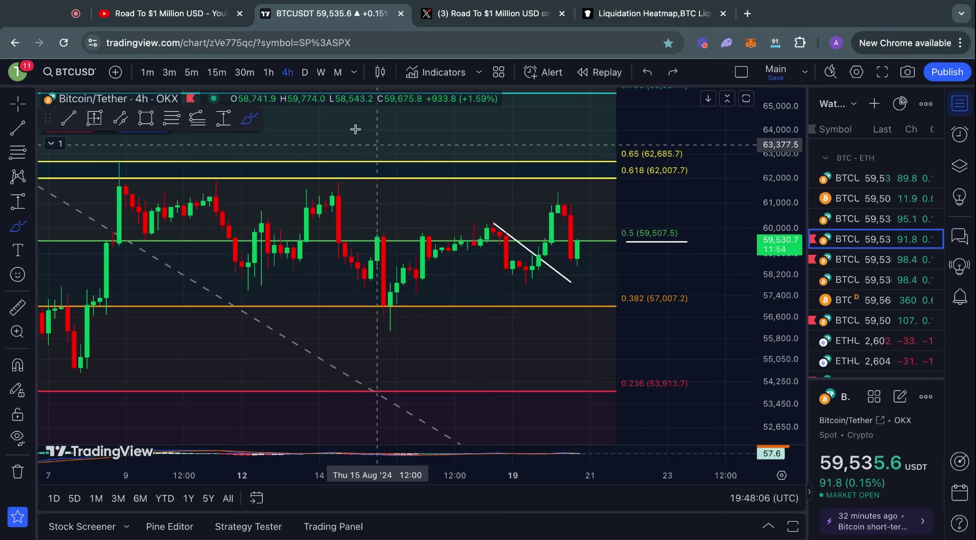
Switch to the daily timeframe, brush a mark at the 20 August candle and a line along the 0.5 level to 28 August, and undo both
click(304, 71)
mouse_move(566, 248)
mouse_down()
mouse_move(517, 262)
mouse_move(579, 233)
mouse_move(554, 273)
mouse_up()
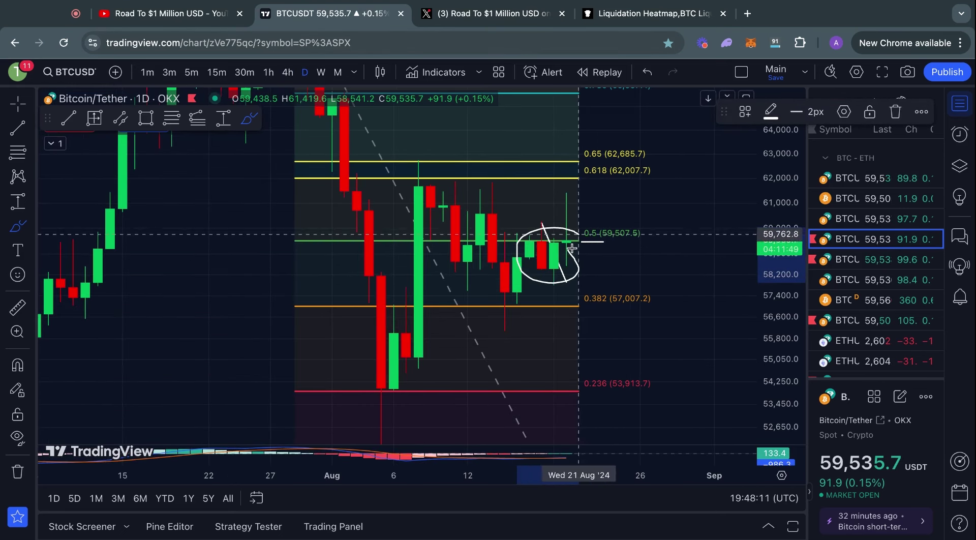
key(super+z)
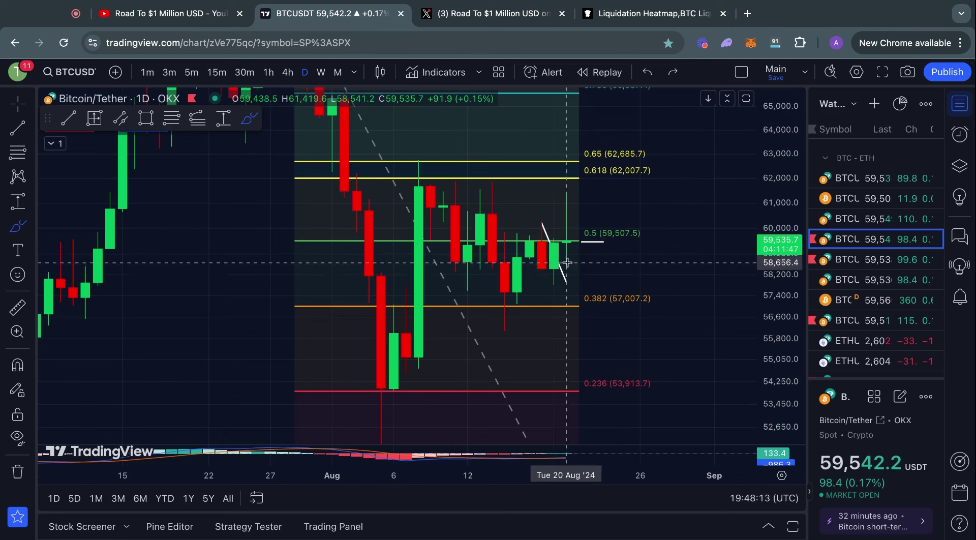
scroll(554, 254, right, 2)
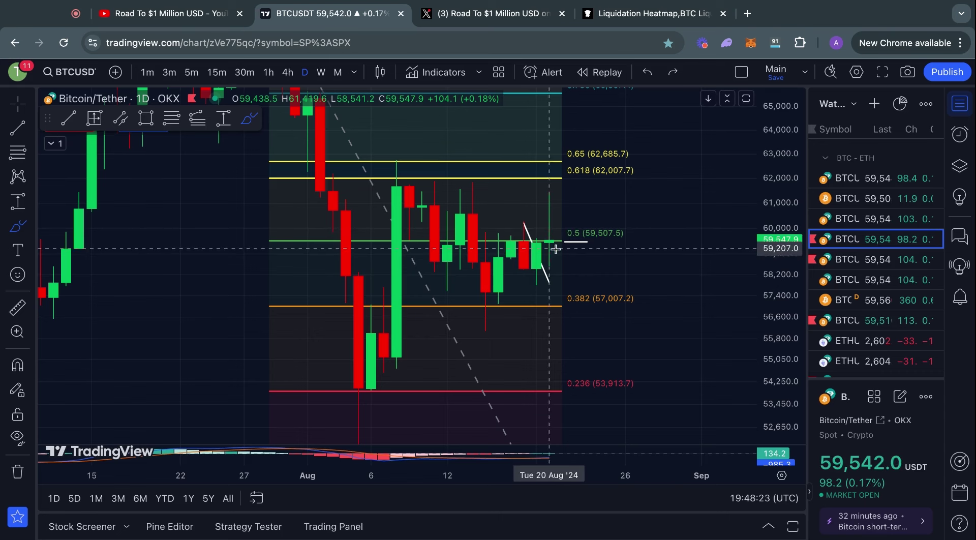
drag(539, 241, 651, 242)
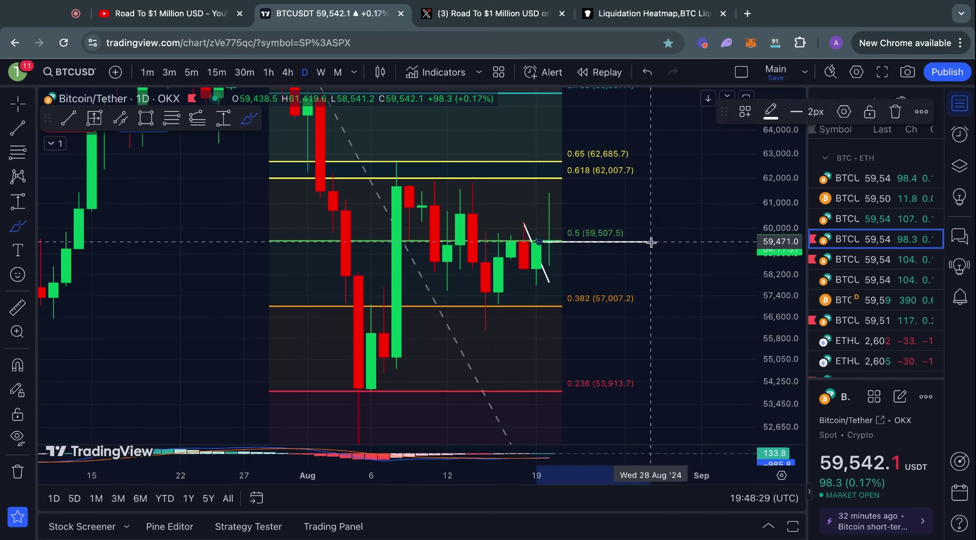
key(super+z)
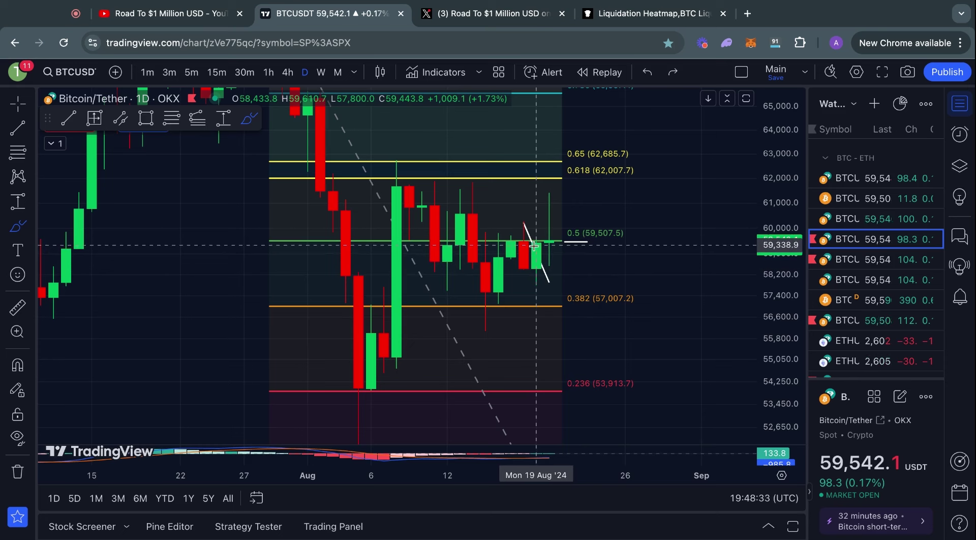
Return to the 4-hour timeframe, brush one path up to the 0.618 level and one down towards 0.382, and undo both
click(288, 72)
drag(531, 239, 586, 169)
drag(526, 255, 594, 297)
key(super+z)
key(super+z)
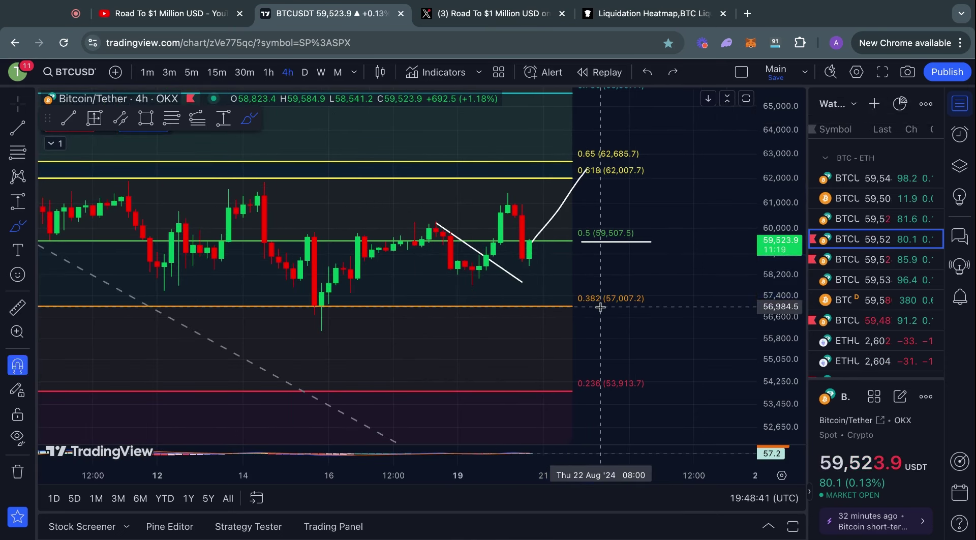
Brush a stroke across the August price swings around the 0.5 level, from about 11 August past the latest candle, and undo it
scroll(547, 243, down, 4)
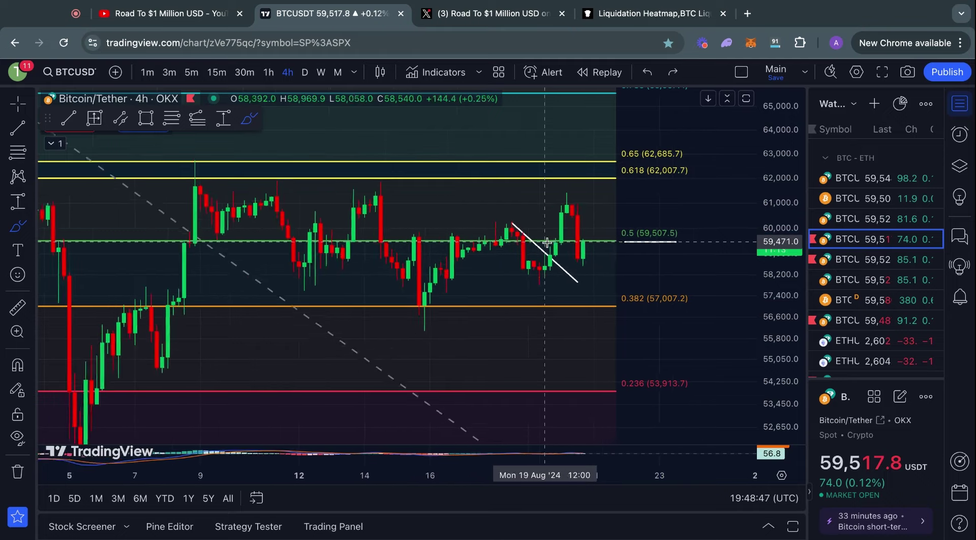
mouse_move(274, 211)
mouse_down()
mouse_move(387, 224)
mouse_move(574, 193)
mouse_move(623, 268)
mouse_up()
key(super+z)
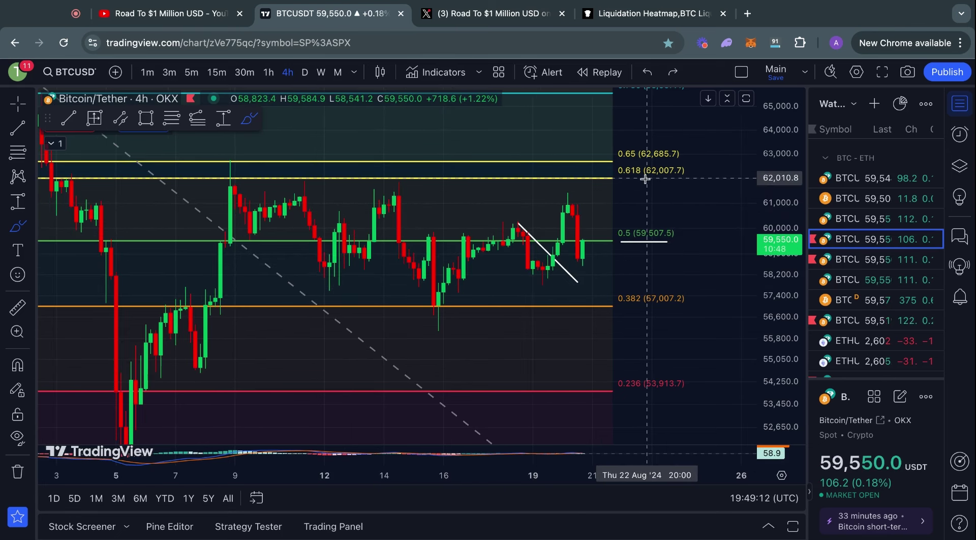
Circle the 0.618–0.65 Fibonacci zone above the latest candles with the brush and draw a bracket beside its labels
mouse_move(643, 178)
mouse_down()
mouse_move(626, 180)
mouse_move(614, 149)
mouse_move(613, 161)
mouse_move(595, 152)
mouse_move(569, 168)
mouse_move(604, 176)
mouse_move(576, 176)
mouse_up()
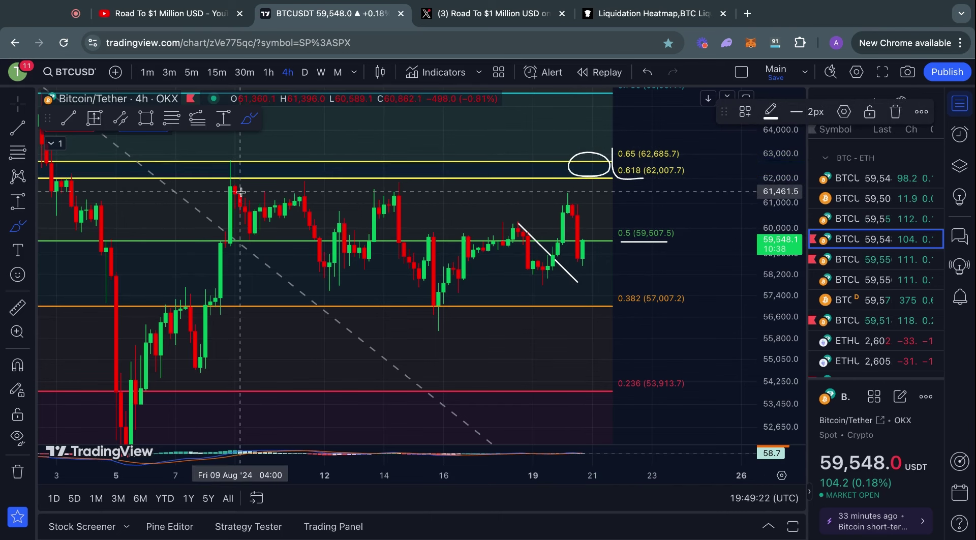
Circle the 9, 11, 14 and 20 August peaks below the 0.618–0.65 zone with the brush, and undo the circles
drag(246, 173, 225, 189)
drag(289, 197, 292, 191)
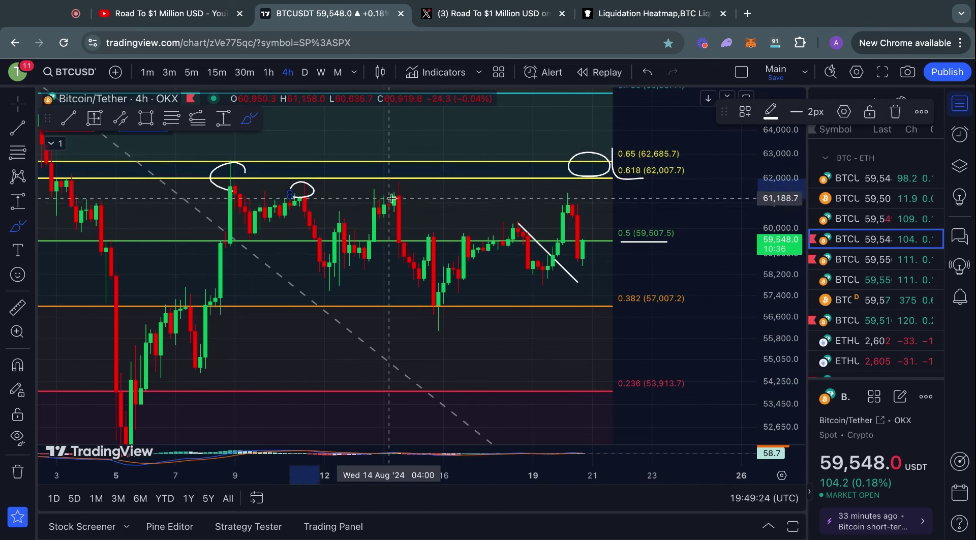
drag(399, 172, 394, 190)
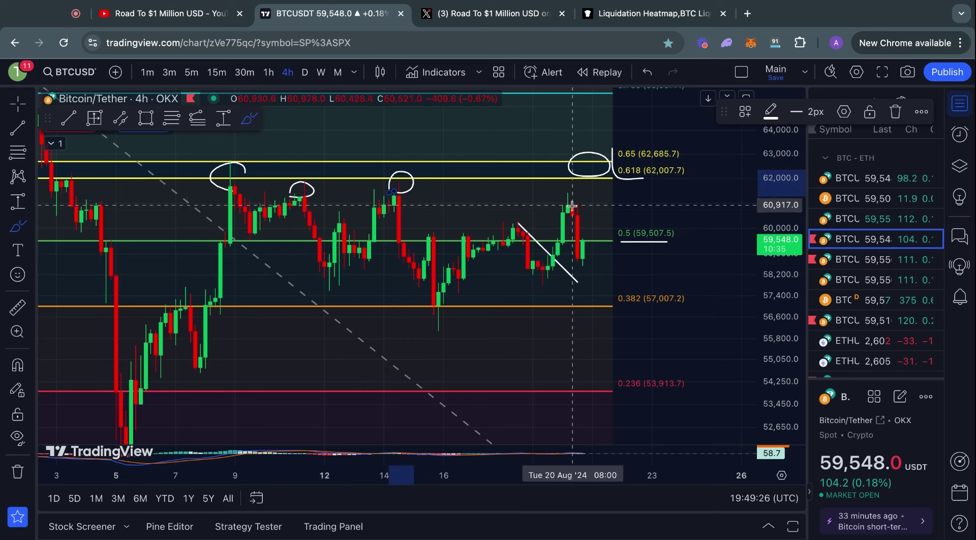
drag(566, 192, 561, 204)
key(super+z)
key(super+z)
key(super+z)
key(super+z)
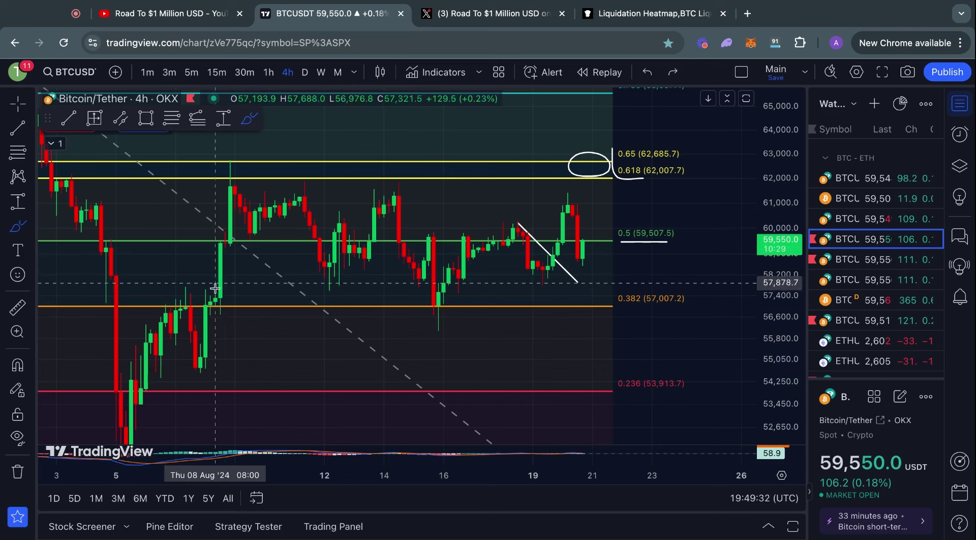
Trace the 8 August rally up to the 0.618 level with the brush, and undo the strokes
mouse_move(202, 311)
mouse_down()
mouse_move(229, 217)
mouse_move(210, 171)
mouse_move(220, 186)
mouse_up()
key(super+z)
key(super+z)
Retrace the bracket at the 0.618 level, brush a path through 0.65 up to a circled 0.786 level, and undo the path
scroll(595, 181, right, 1)
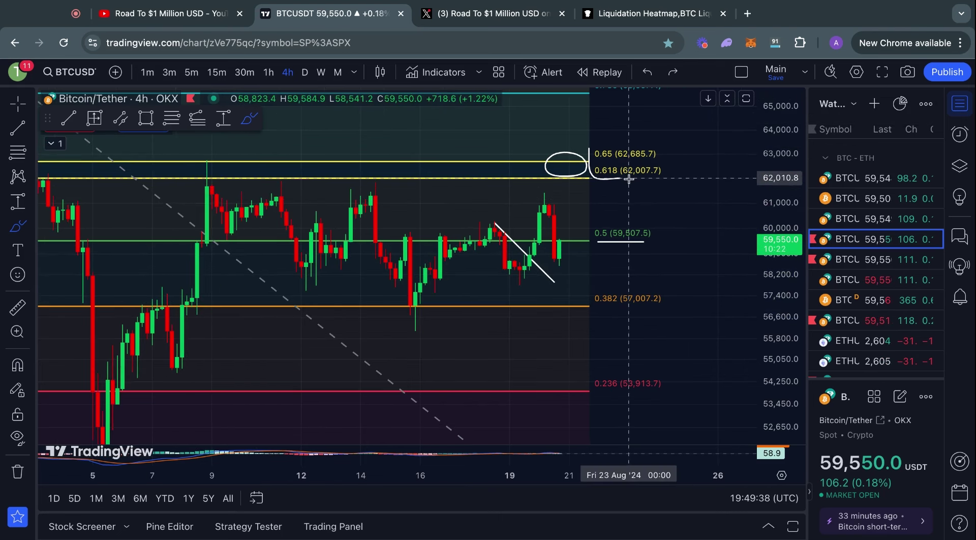
mouse_move(623, 178)
mouse_down()
mouse_move(591, 177)
mouse_move(589, 149)
mouse_up()
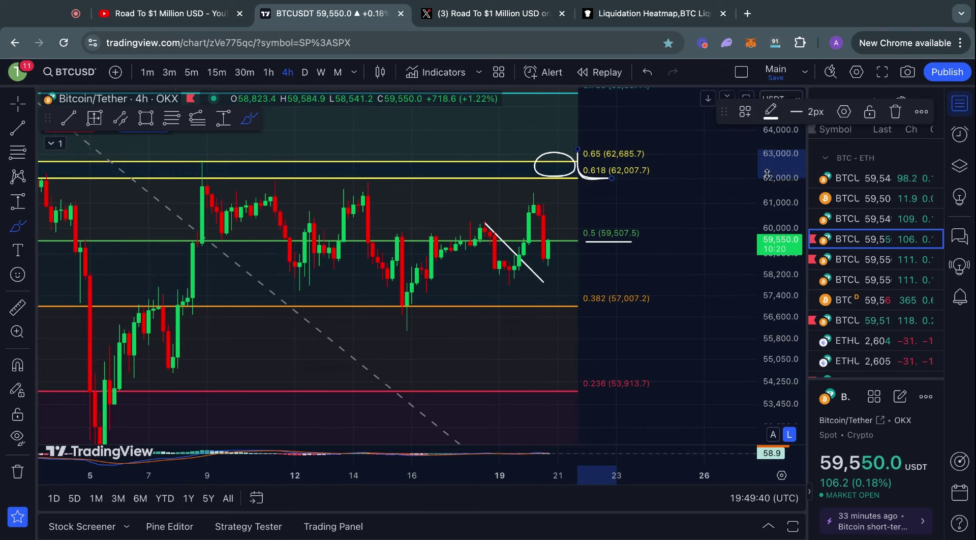
scroll(548, 183, down, 2)
drag(549, 195, 592, 145)
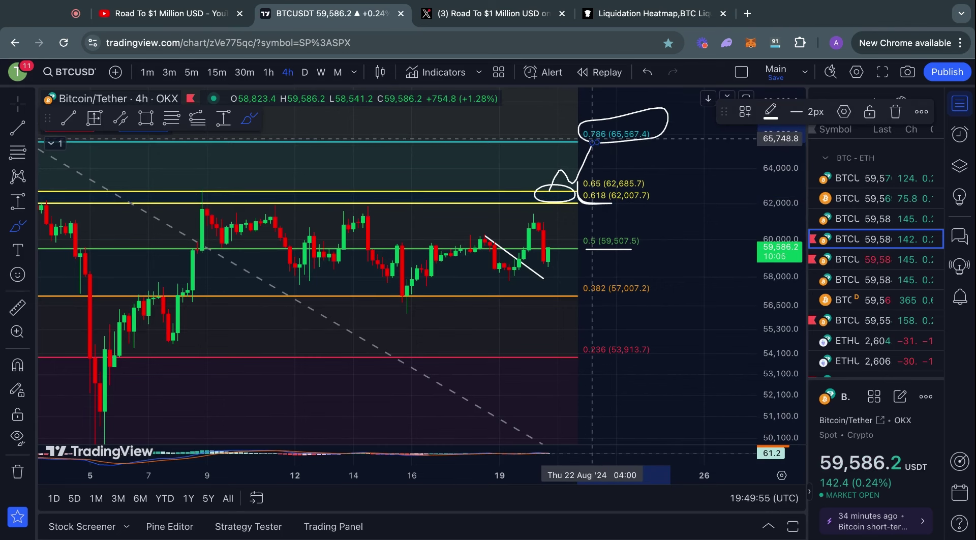
key(ctrl+z)
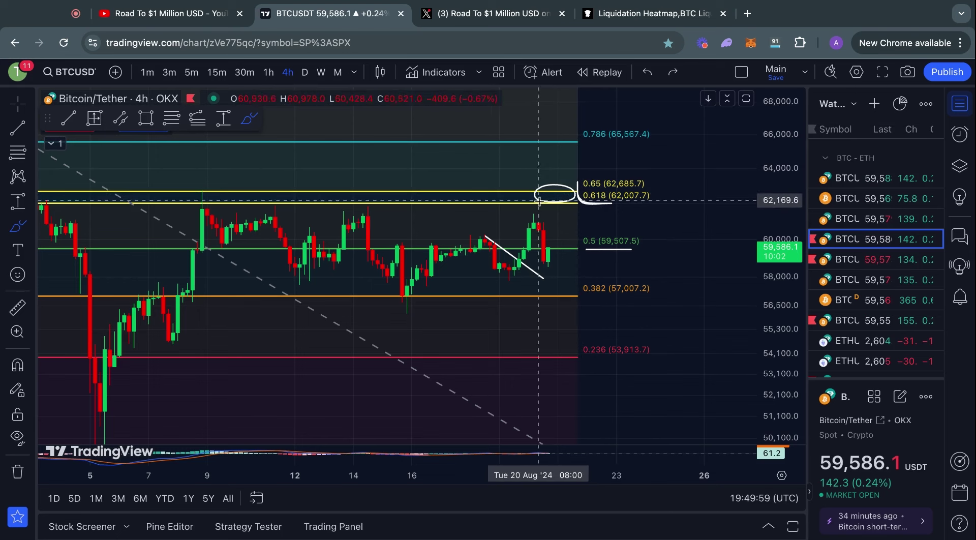
Circle the 0.618–0.65 zone again, brush a line under the 0.618 label and another above it, and undo these marks
mouse_move(538, 197)
mouse_down()
mouse_move(568, 180)
mouse_move(675, 200)
mouse_up()
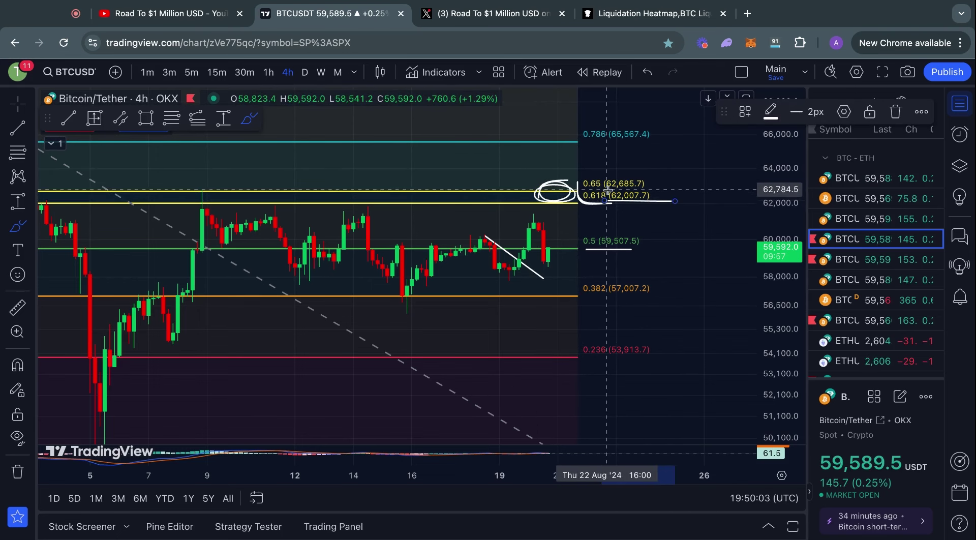
drag(605, 192, 661, 188)
key(super+z)
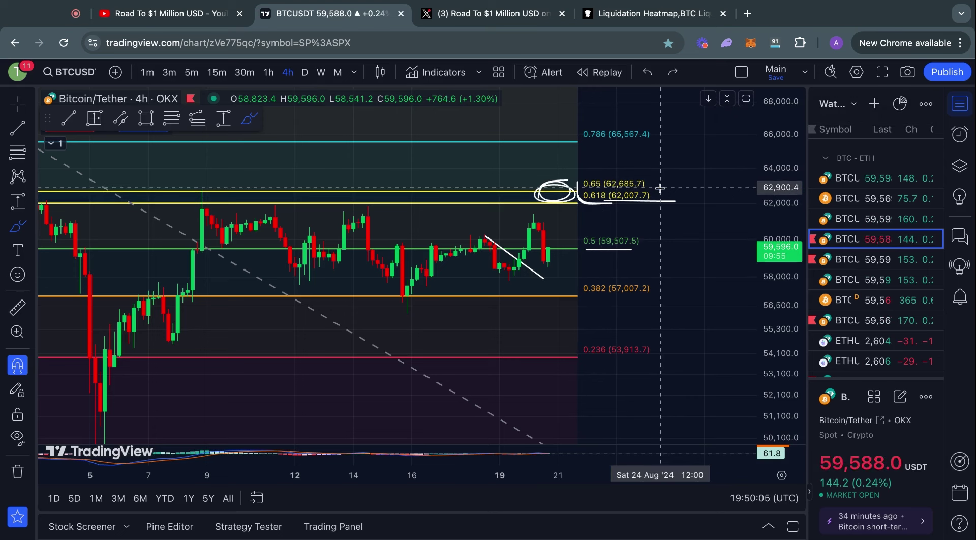
key(super+z)
key(Down)
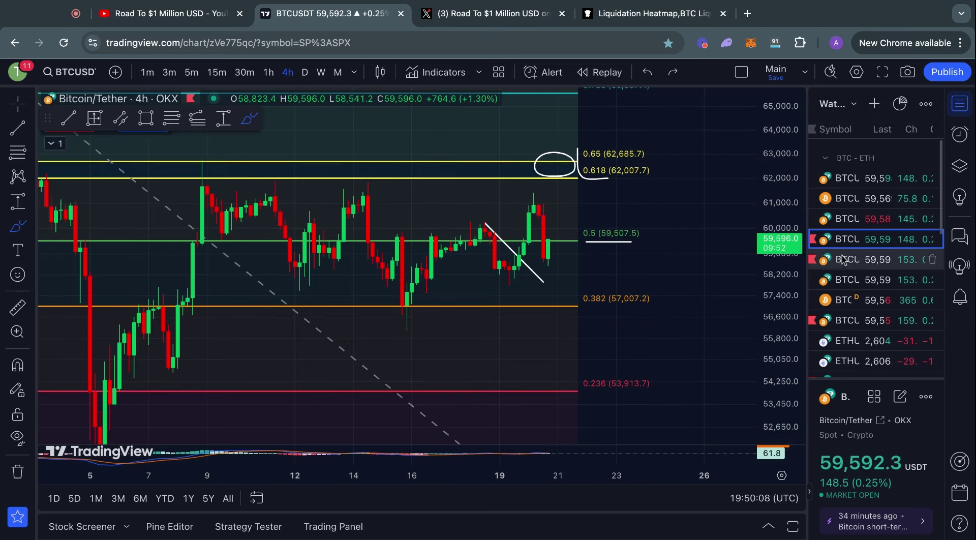
Reselect the OKX Bitcoin chart in the watchlist, brush a larger loop around the 0.618–0.65 zone, and undo it
mouse_move(535, 160)
mouse_down()
mouse_move(611, 162)
mouse_move(529, 146)
mouse_up()
key(super+z)
click(848, 240)
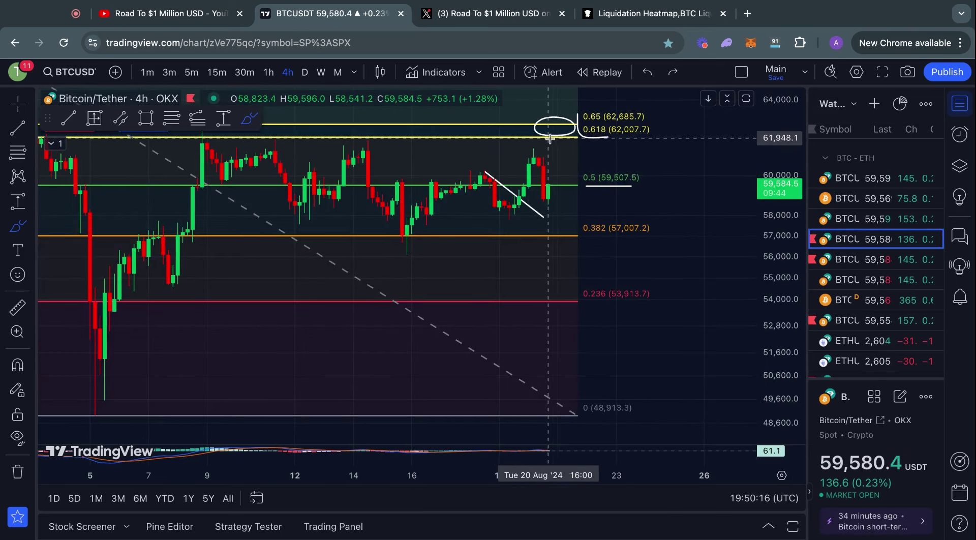
drag(549, 138, 519, 130)
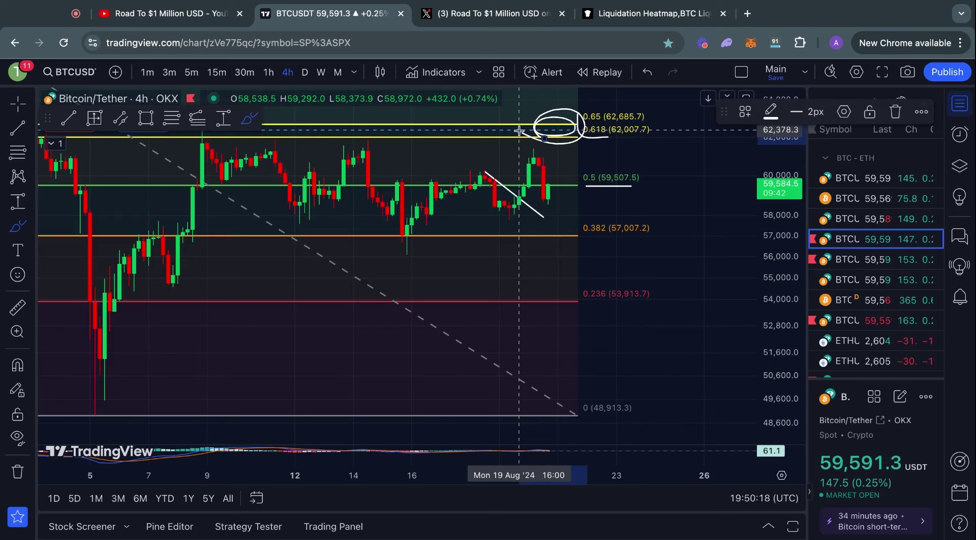
key(ctrl+z)
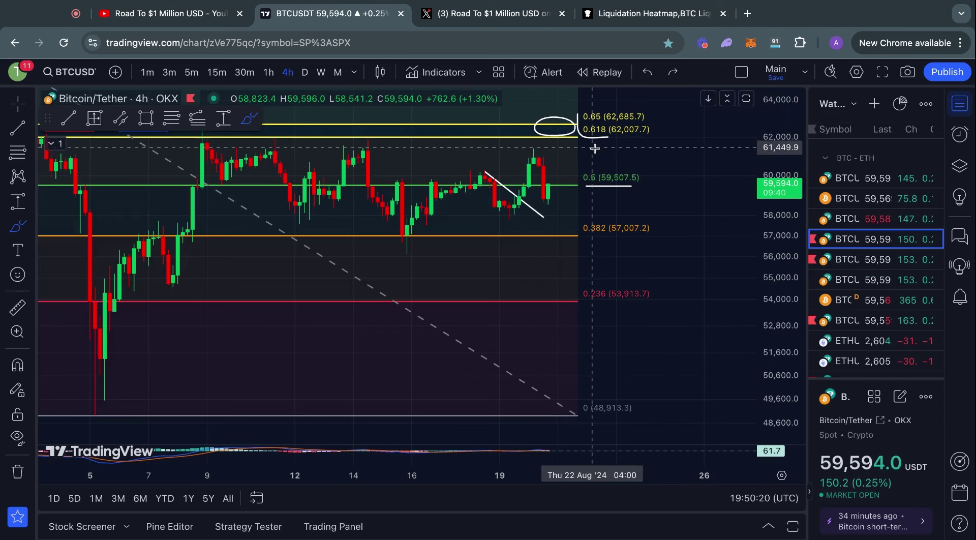
On the MEXC Bitcoin chart, brush a line along the resistance zone's upper edge, sketch a rise-and-fall path across it, and undo the path
key(Down)
click(621, 130)
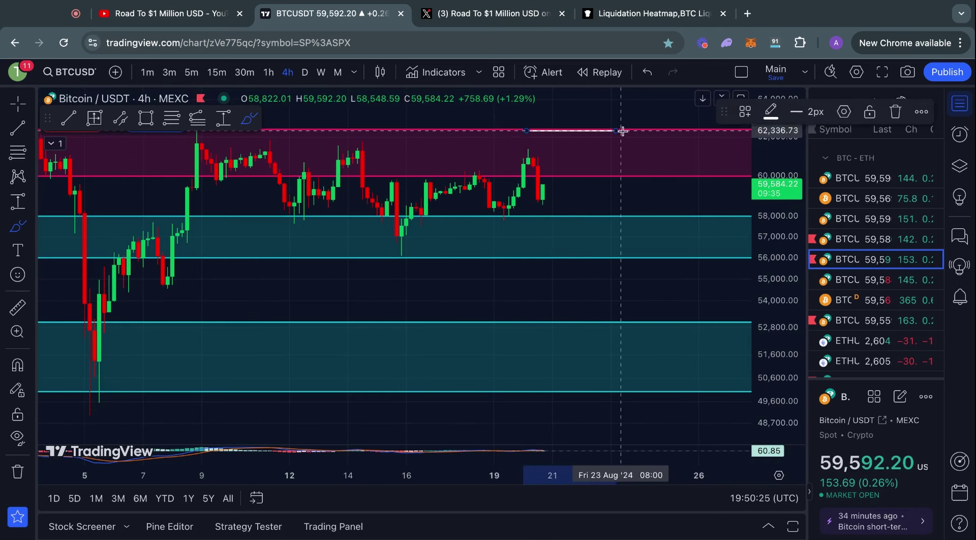
mouse_move(542, 162)
mouse_down()
mouse_move(562, 121)
mouse_move(592, 134)
mouse_move(601, 98)
mouse_move(669, 206)
mouse_up()
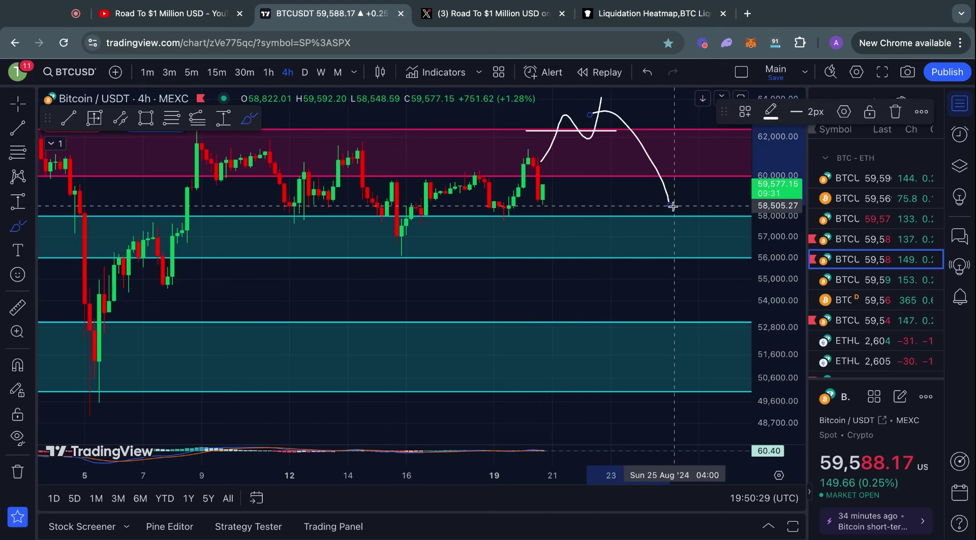
key(super+z)
key(super+z)
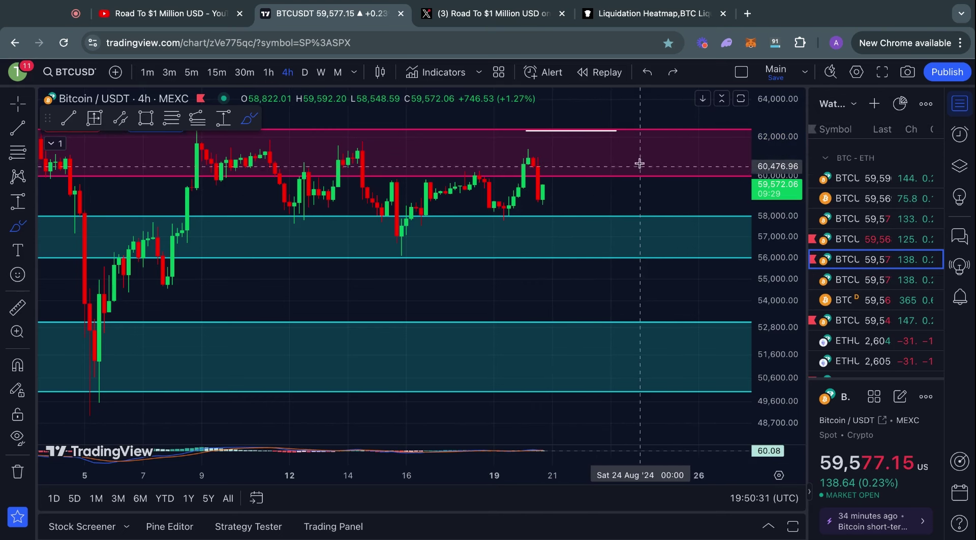
Return to the OKX Bitcoin chart, leave the brush tool, and delete the circle and bracket marks around the 0.618–0.65 zone
click(879, 238)
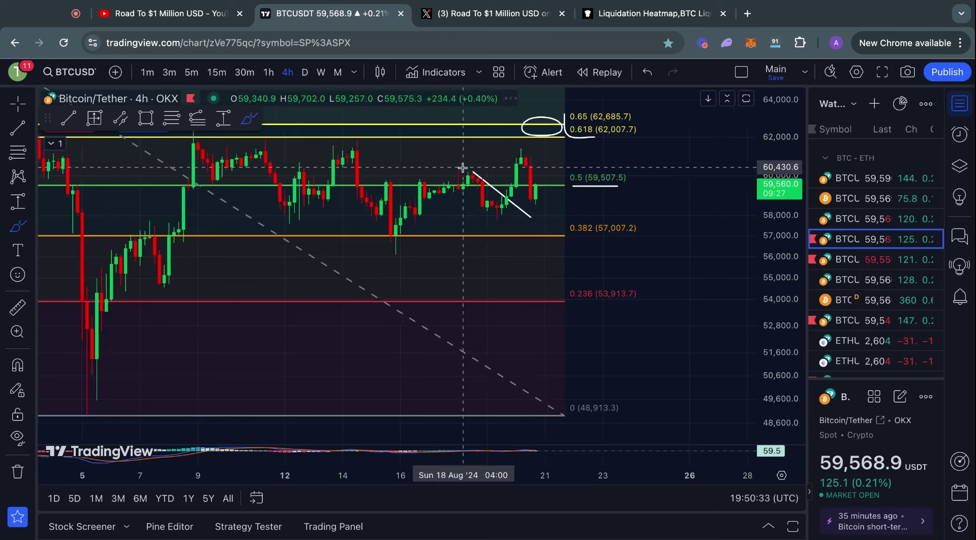
click(18, 107)
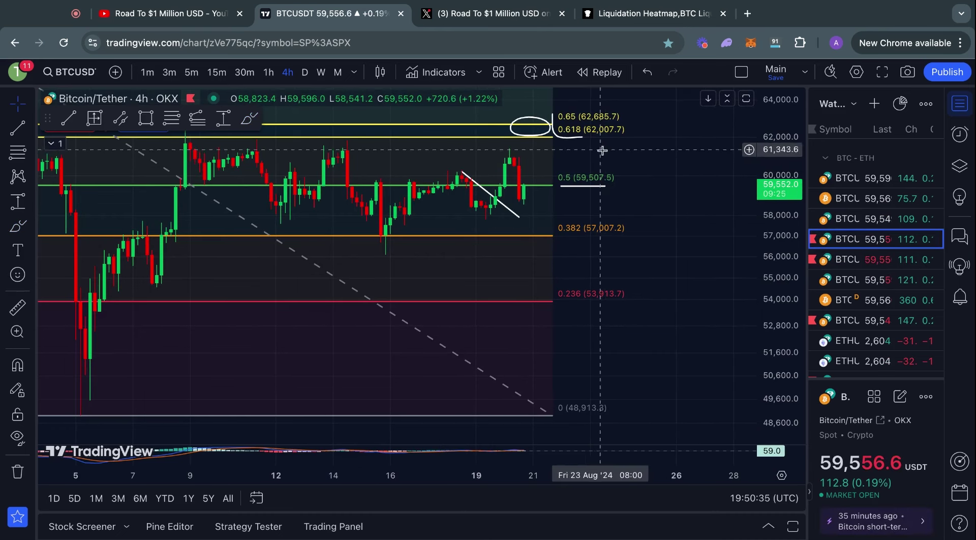
drag(573, 149, 601, 199)
click(591, 188)
key(BackSpace)
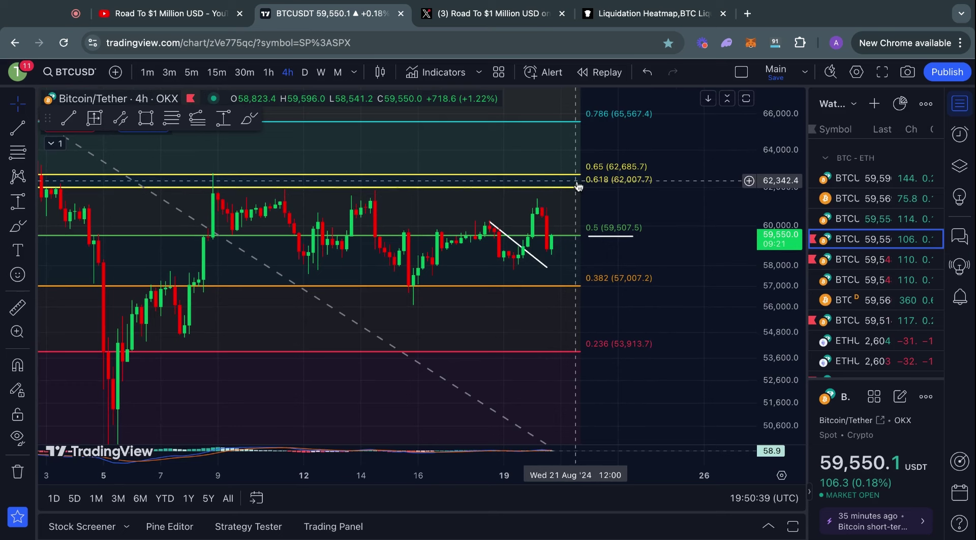
Brush a short path curving down from the latest candle below the 0.5 level, and undo it
scroll(579, 187, up, 3)
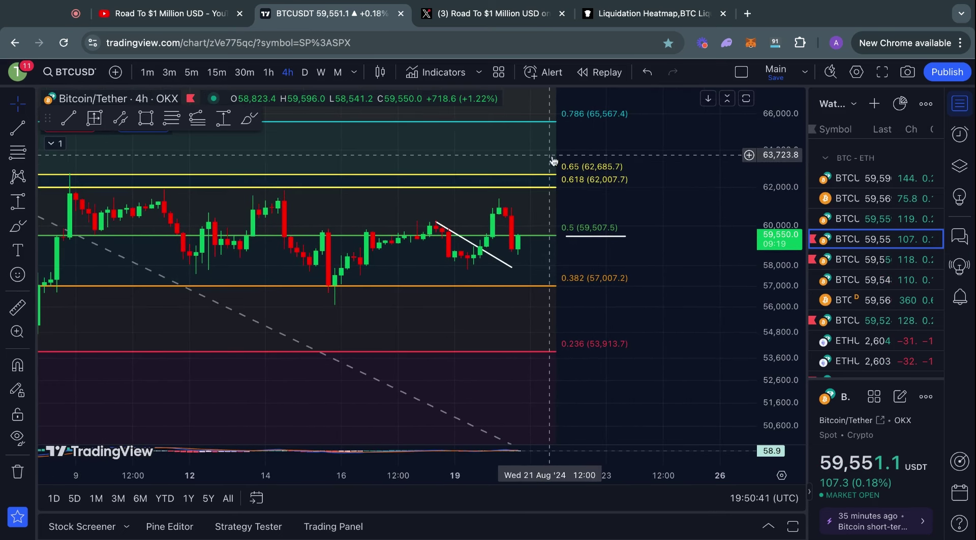
click(249, 118)
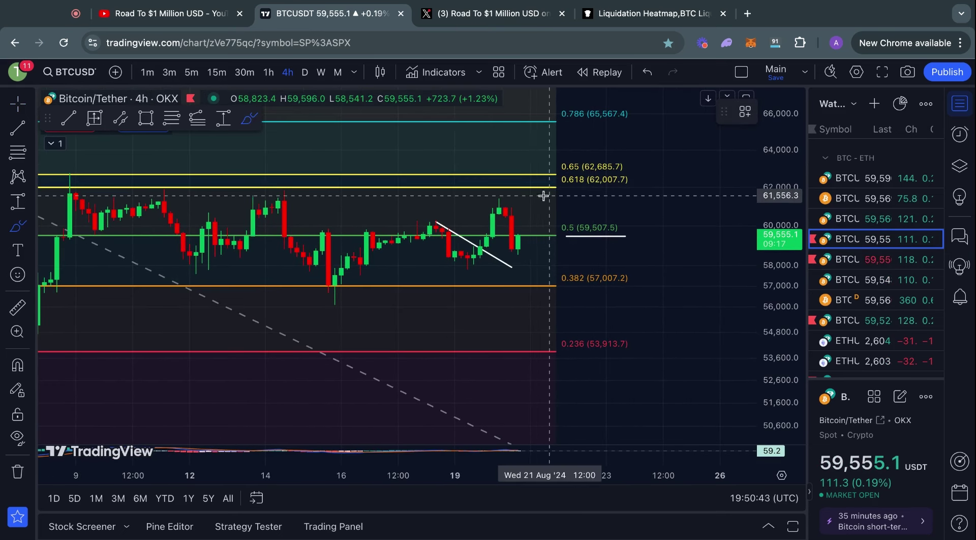
mouse_move(518, 250)
mouse_down()
mouse_move(509, 231)
mouse_move(556, 257)
mouse_up()
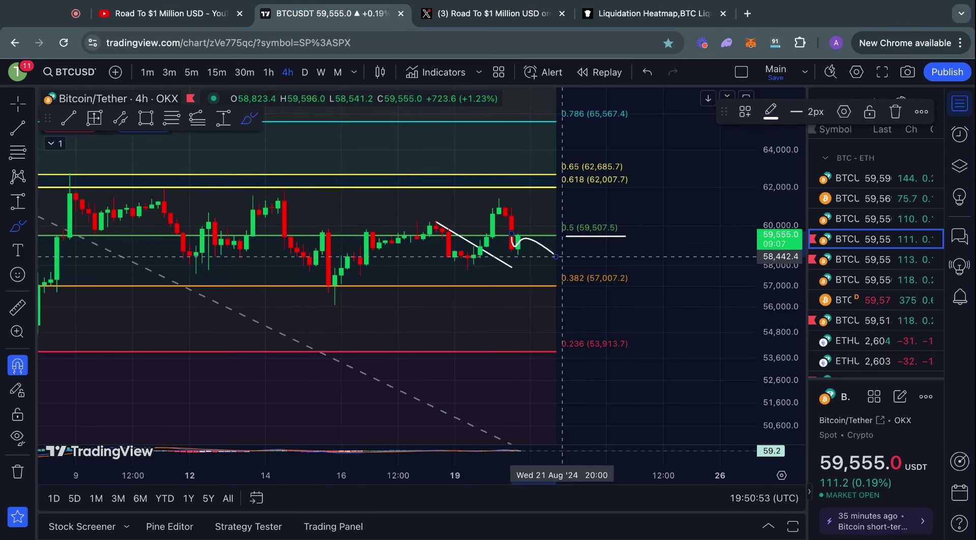
key(ctrl+z)
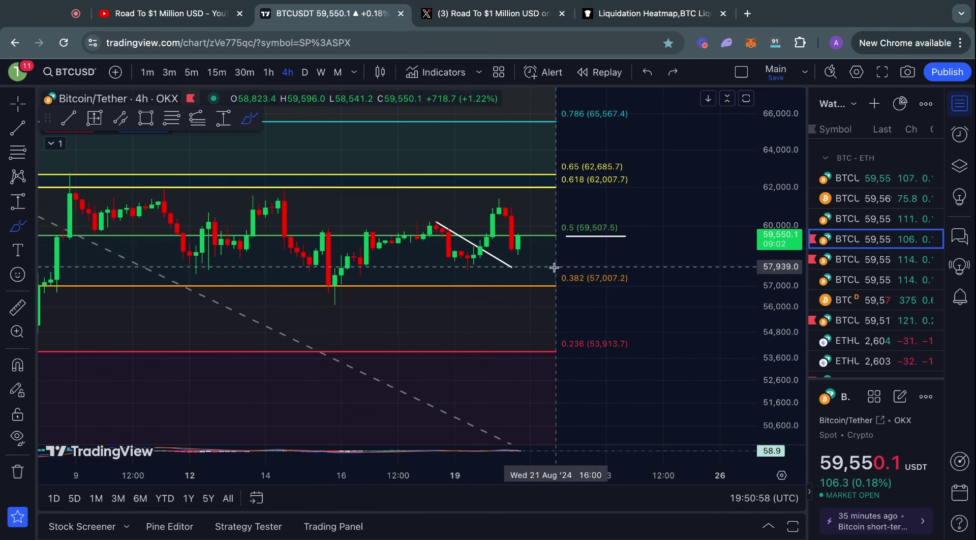
Draw a horizontal trend line at about 58,300 from the 18 August candle lows to about 22 August
key(alt+t)
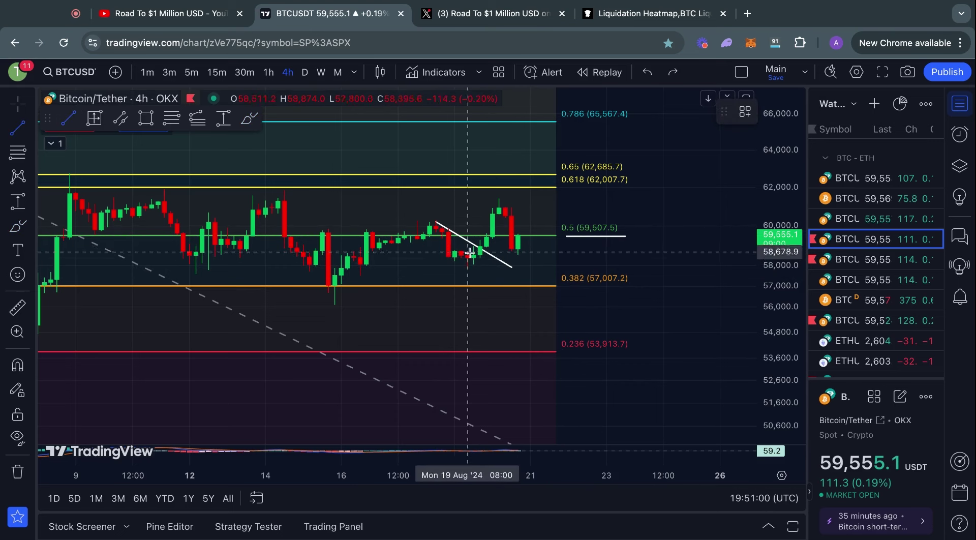
click(449, 260)
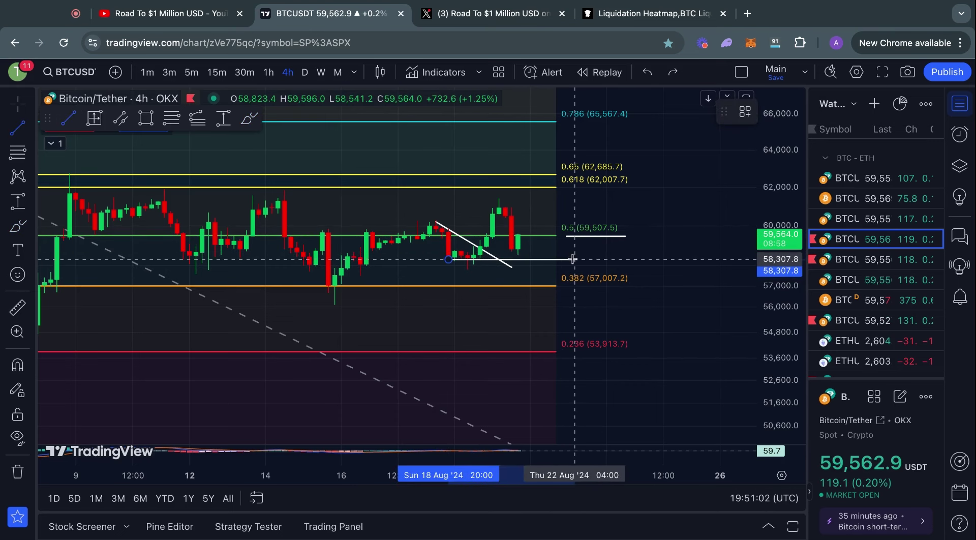
click(571, 260)
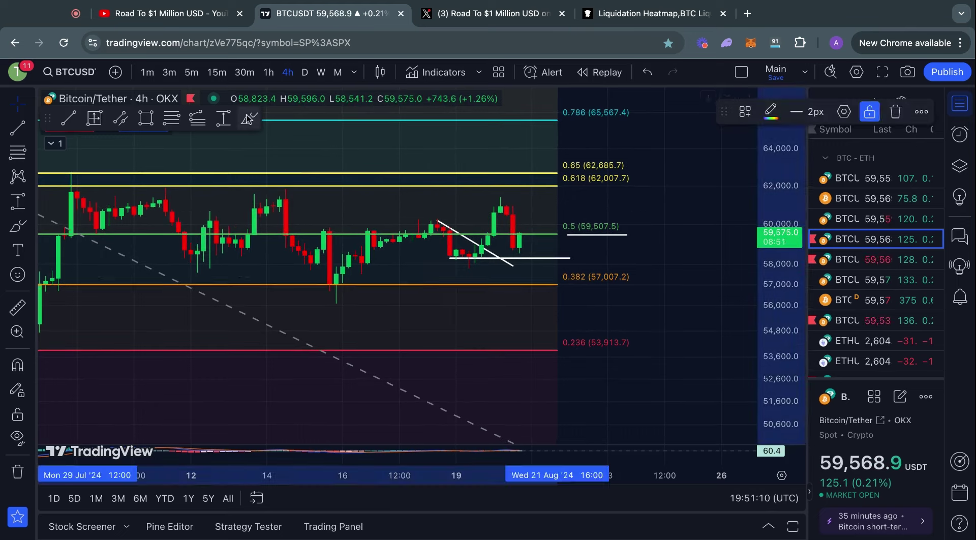
Brush a line under the 0.382 level's label, circle its price, and undo both marks
click(249, 118)
drag(554, 274, 659, 279)
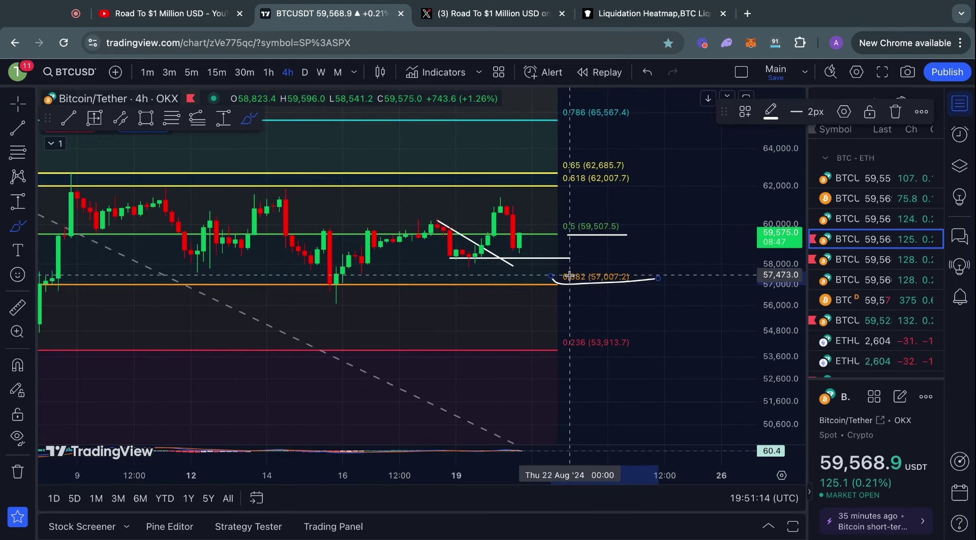
drag(588, 284, 592, 281)
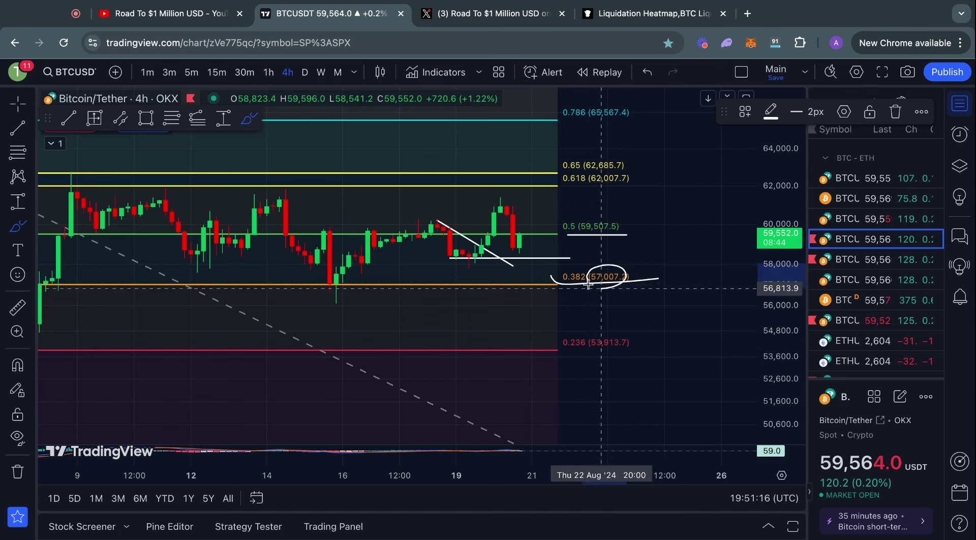
key(super+z)
key(super+z)
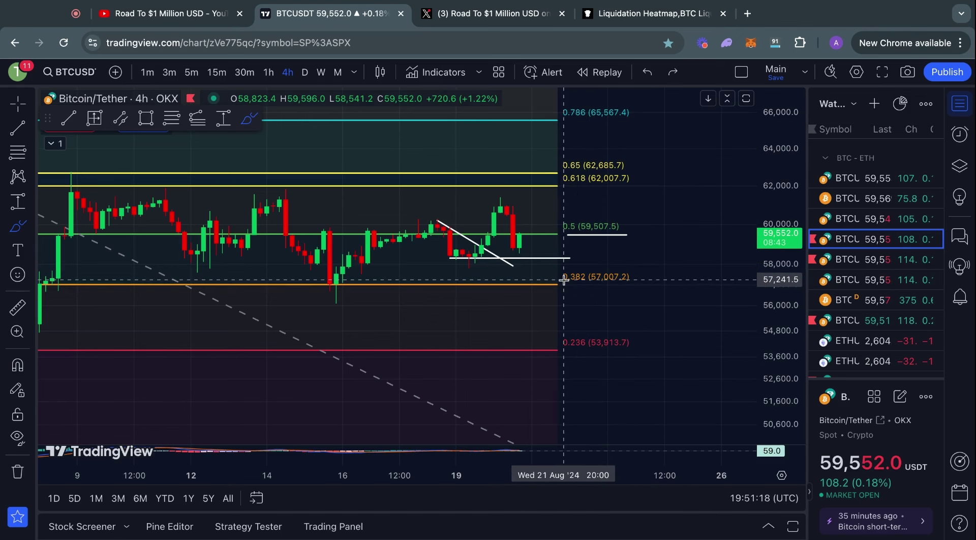
Brush a falling path from the latest candle through the 0.382 level, underline that level, mark the 0.236 level, and undo all strokes
mouse_move(515, 236)
mouse_down()
mouse_move(561, 303)
mouse_move(635, 289)
mouse_up()
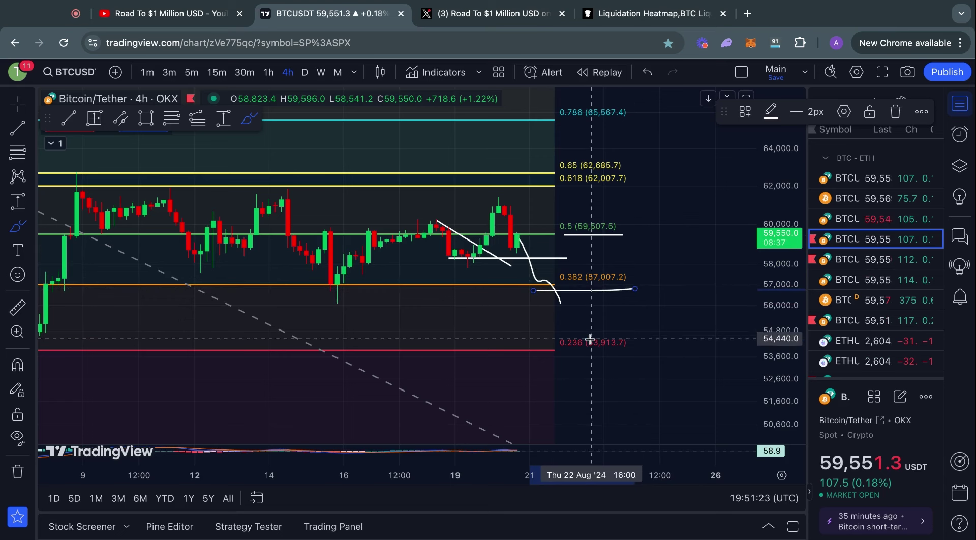
drag(555, 334, 653, 340)
mouse_move(590, 361)
mouse_down()
mouse_move(561, 359)
mouse_move(604, 362)
mouse_up()
key(super+z)
key(super+z)
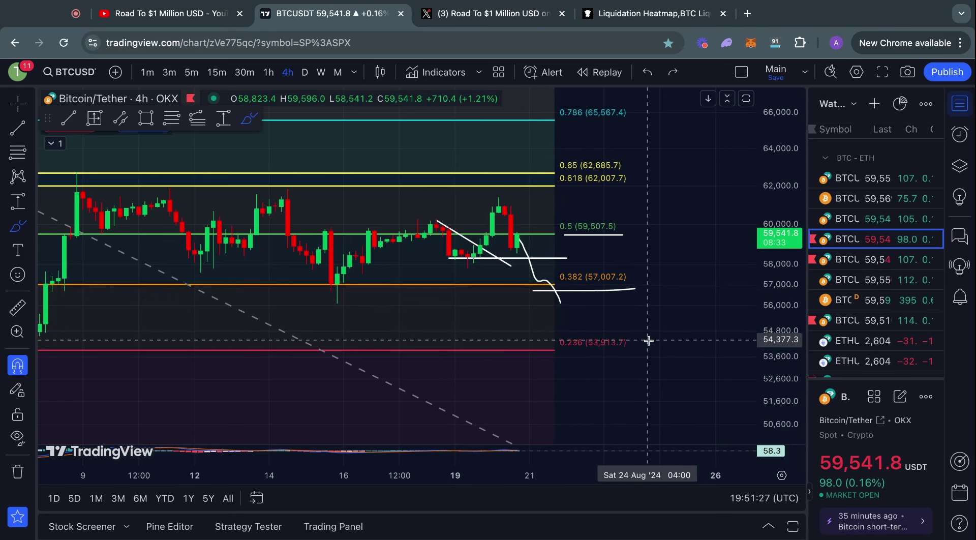
key(super+z)
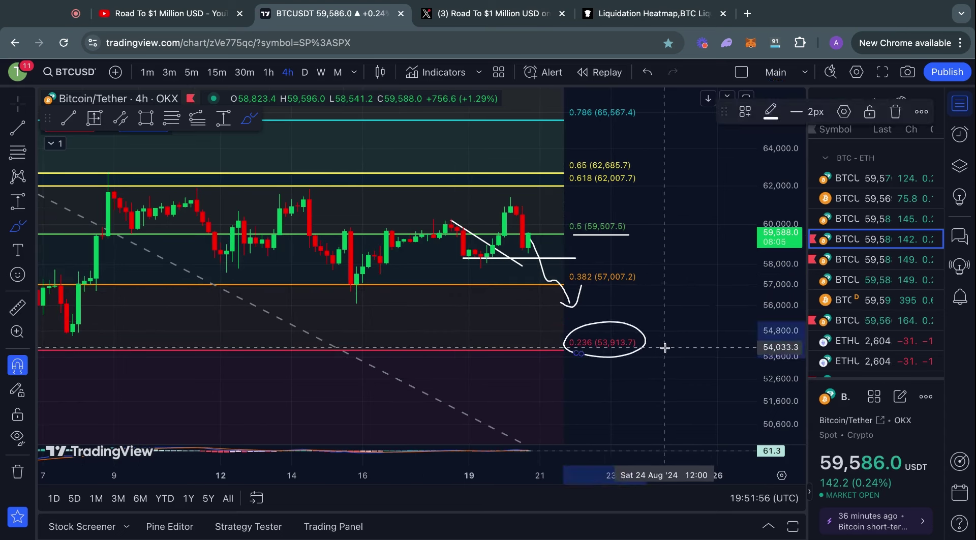
key(super+z)
key(super+z)
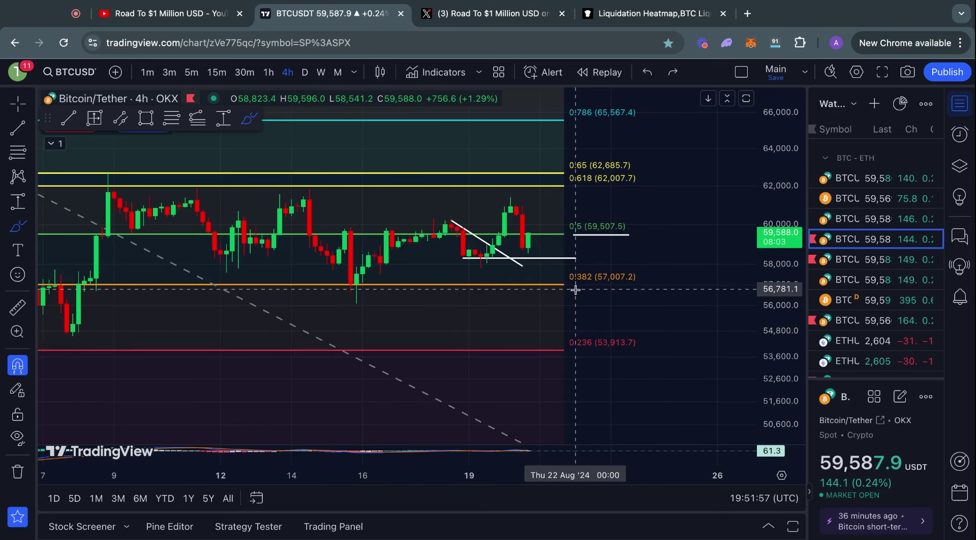
Switch to the X post and examine Bitcoin's monthly returns table, focusing on August and September
scroll(575, 288, down, 4)
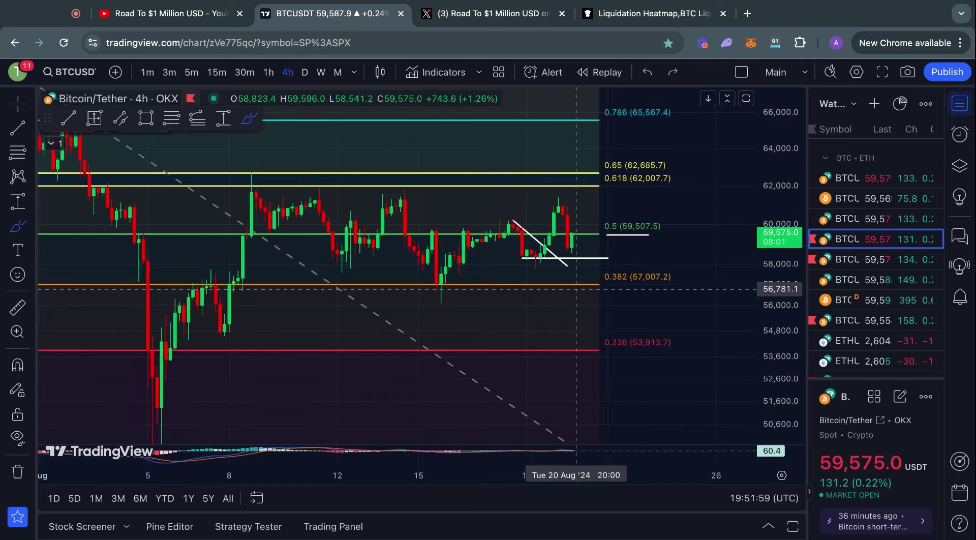
key(ctrl+Tab)
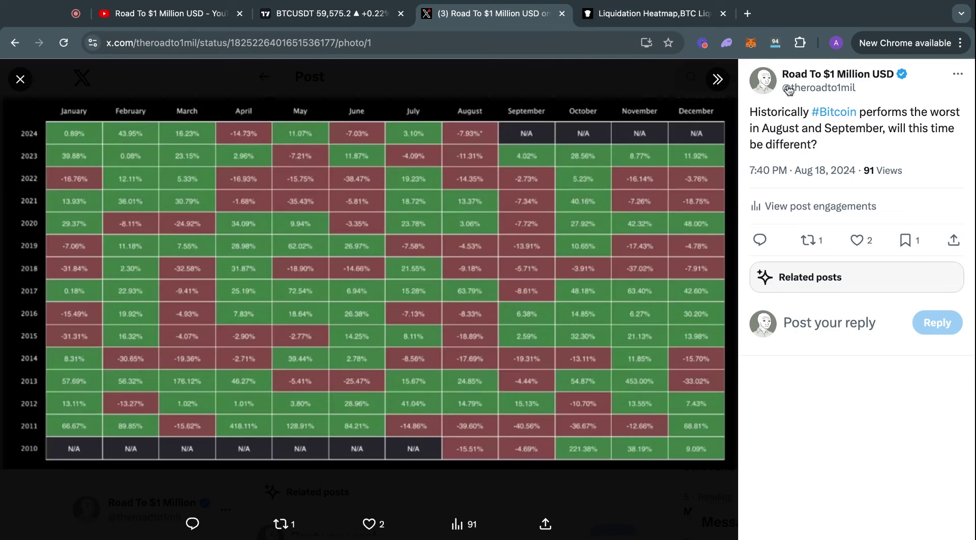
mouse_move(836, 96)
Switch back to TradingView, set the Bitcoin chart to the monthly timeframe, and bring the 2024 candles into close view
click(328, 13)
click(337, 72)
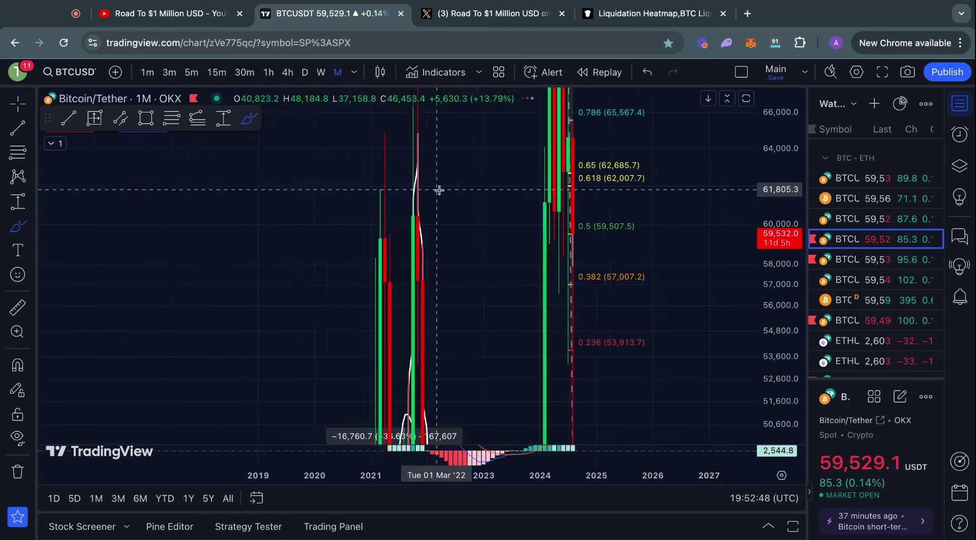
scroll(561, 175, up, 5)
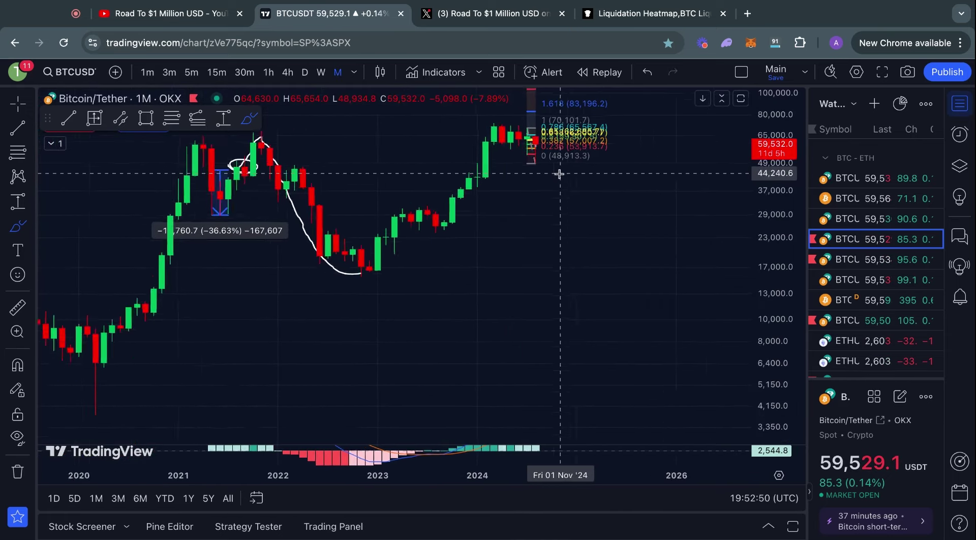
scroll(559, 174, up, 1)
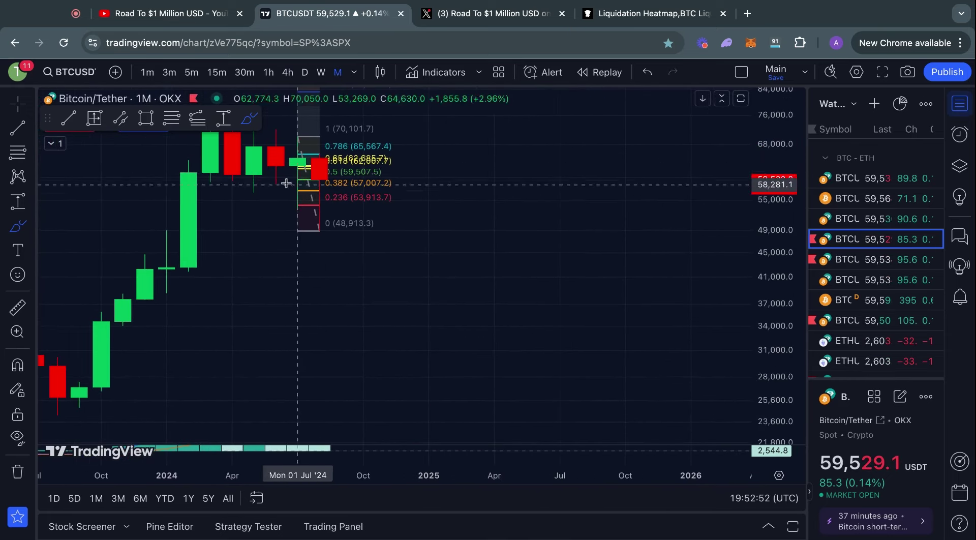
Brush a loop around the July and August 2024 monthly candles, undo it, and adjust the price scale
drag(310, 170, 308, 183)
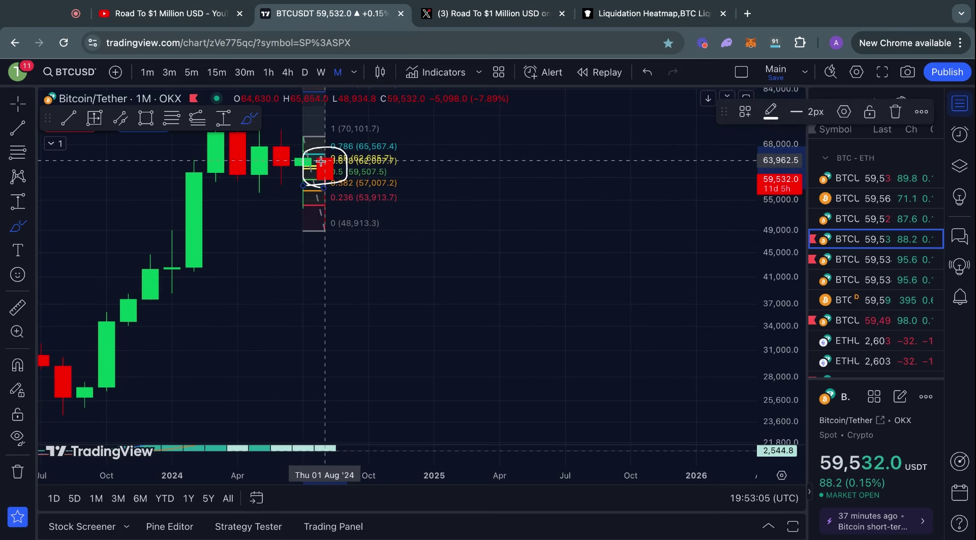
key(super+z)
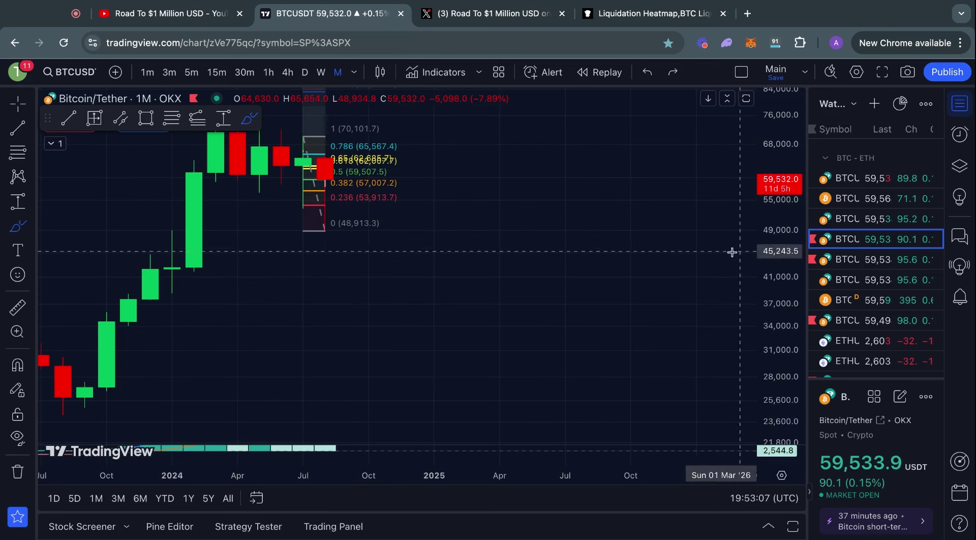
drag(798, 186, 777, 166)
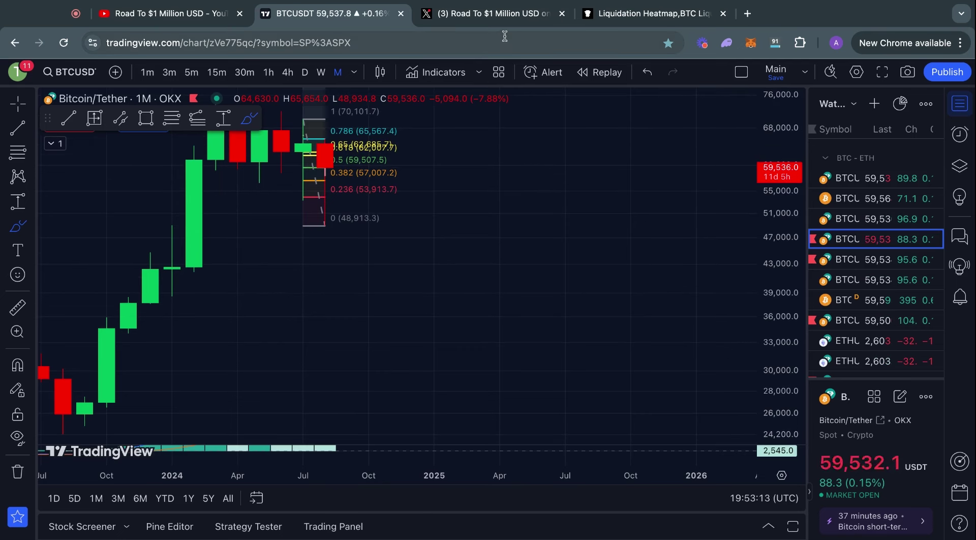
Return to the X post and reread its caption about Bitcoin's August and September performance
click(487, 13)
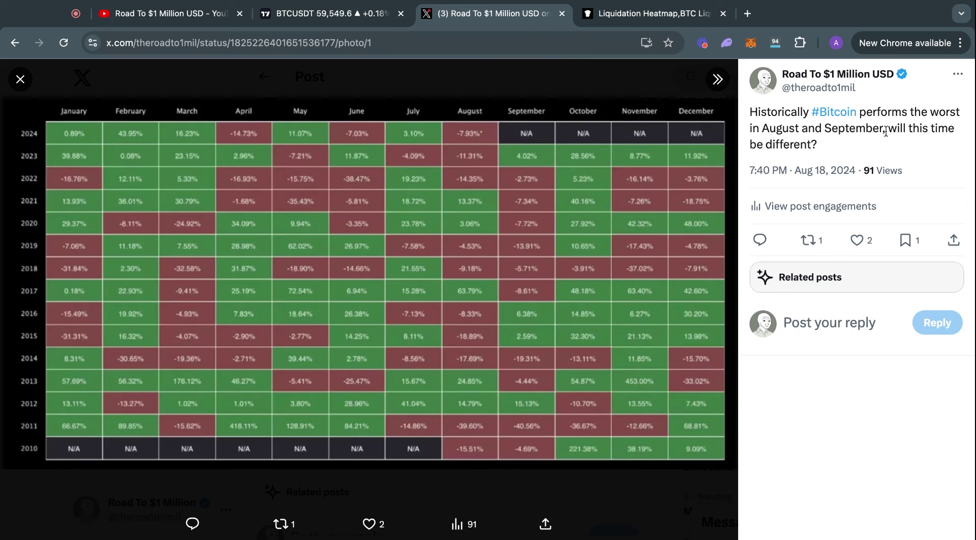
drag(889, 128, 891, 152)
Switch to CoinGlass and examine the price levels and liquidation leverage on the 24-hour BTC Liquidation Heatmap
click(616, 12)
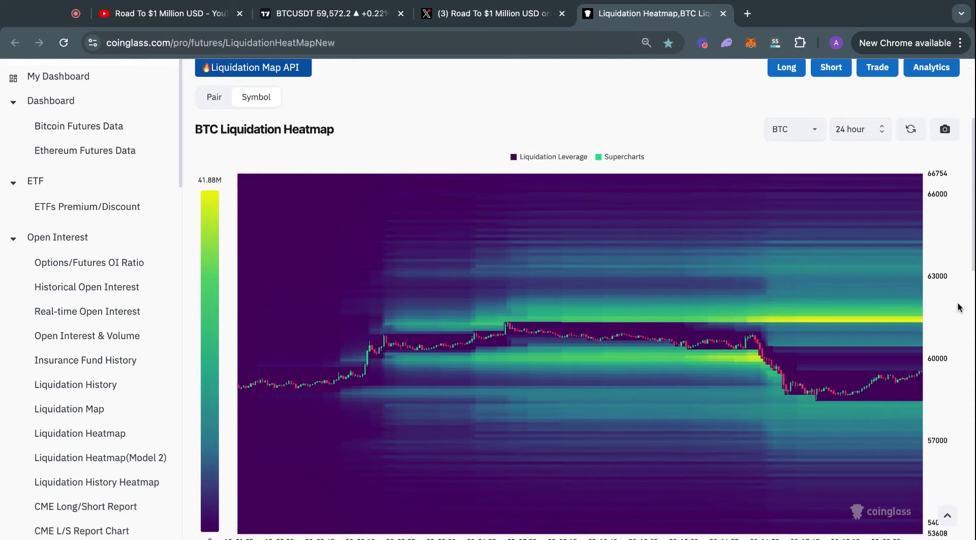
scroll(958, 306, down, 2)
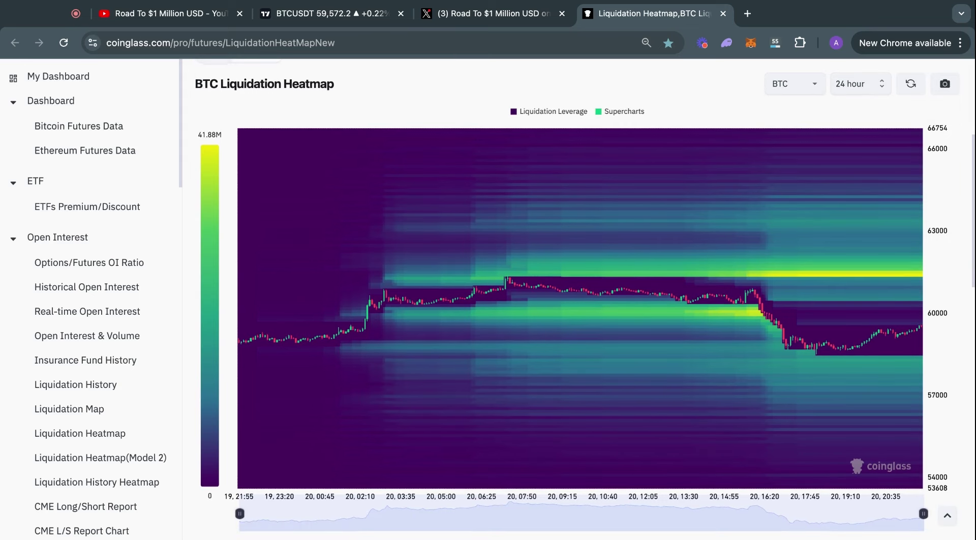
mouse_move(768, 320)
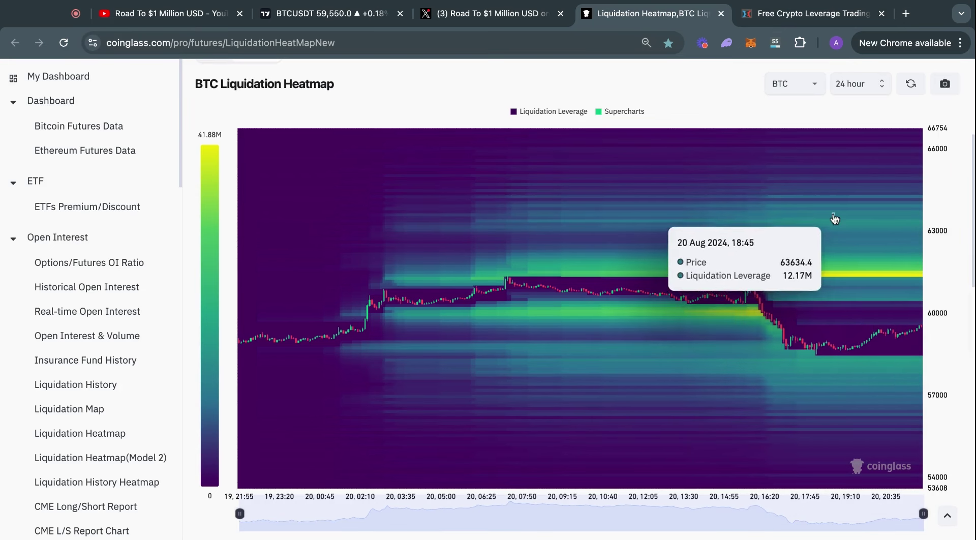
Switch to the free crypto leverage trading course page and highlight its RT1M.com heading
click(777, 20)
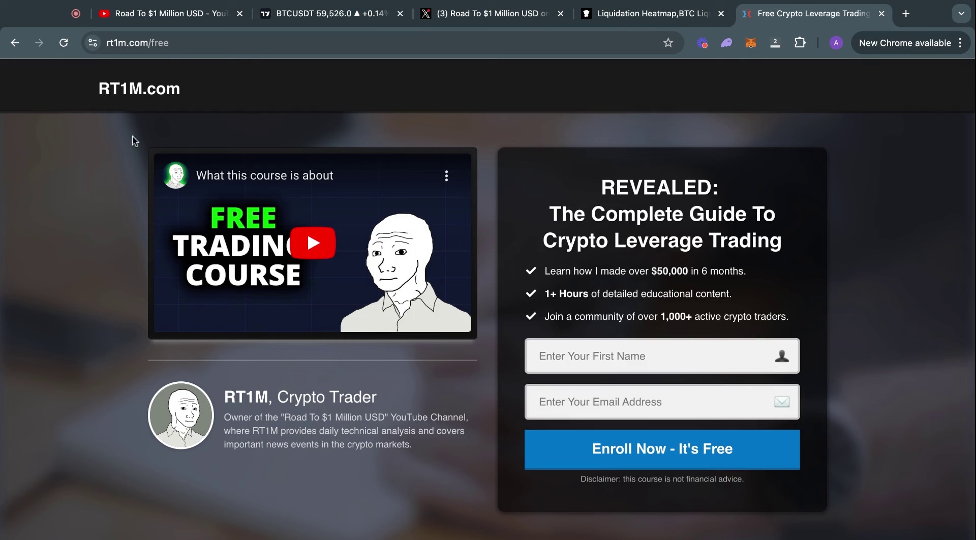
double_click(98, 86)
click(222, 91)
drag(87, 87, 280, 94)
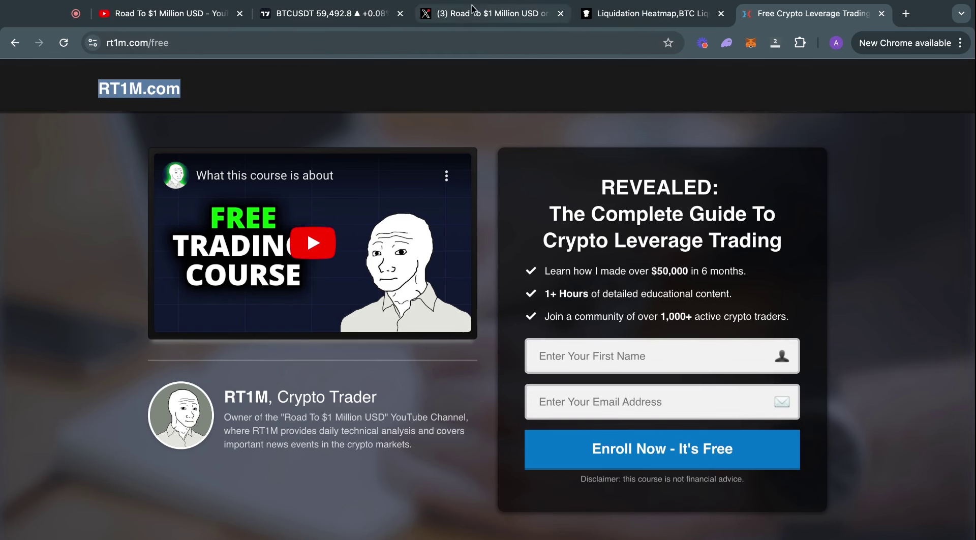
Return to the CoinGlass BTC Liquidation Heatmap and examine its liquidation clusters over the 1 week range
click(326, 14)
click(651, 13)
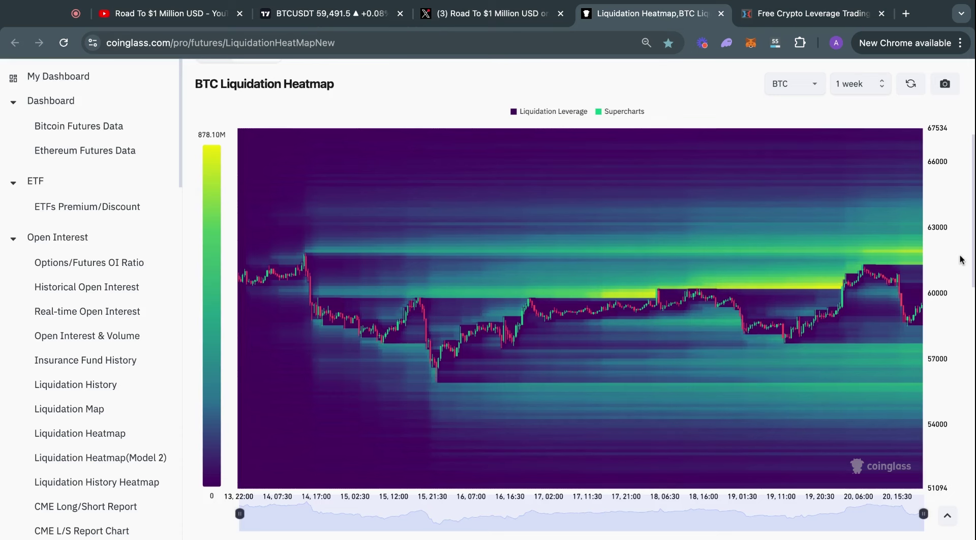
mouse_move(910, 247)
Revisit the Bitcoin chart, monthly returns post and liquidation heatmap, and switch to the Road To $1 Million USD YouTube channel's videos page
click(331, 13)
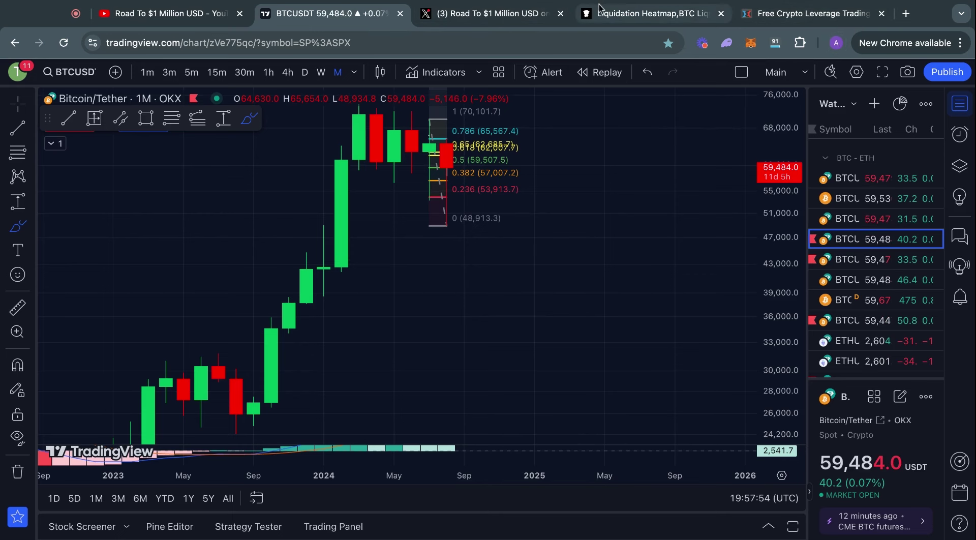
click(515, 21)
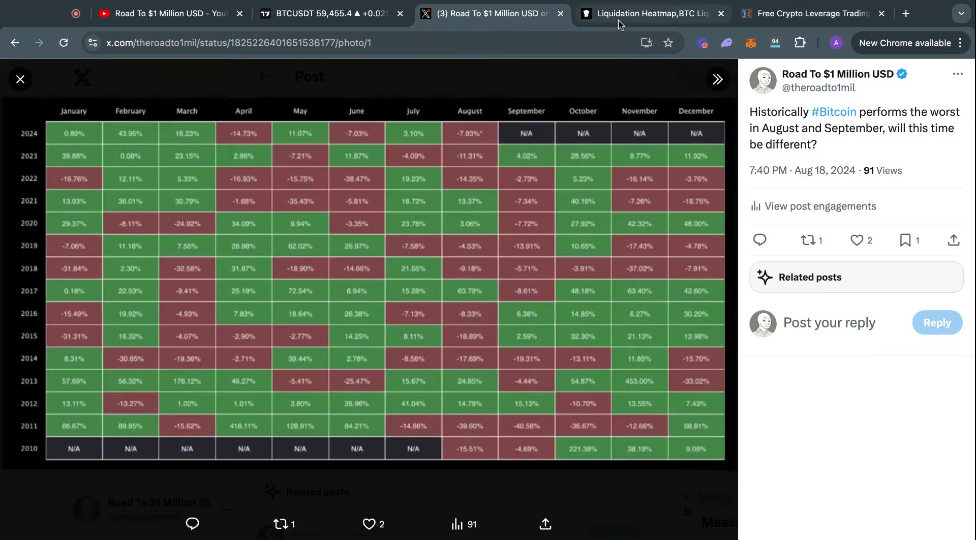
click(619, 21)
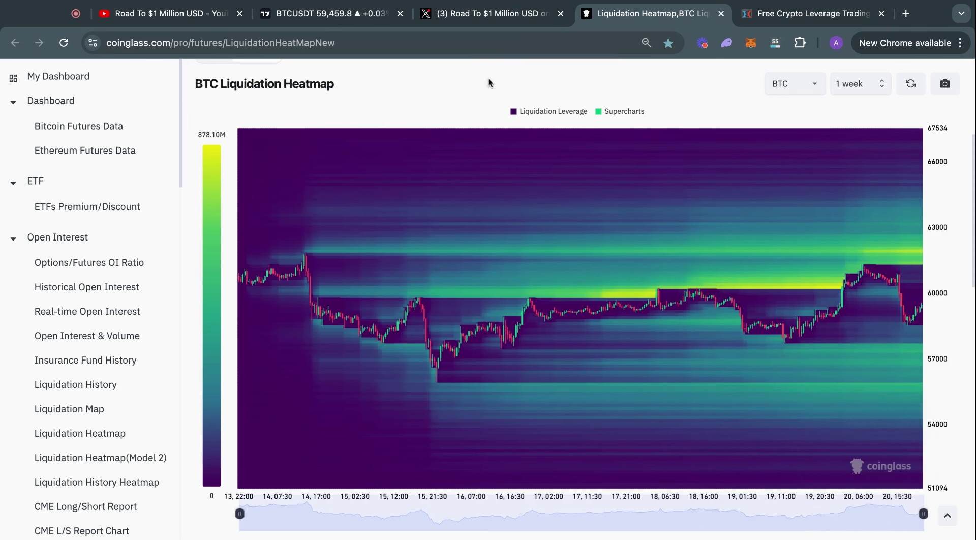
click(138, 14)
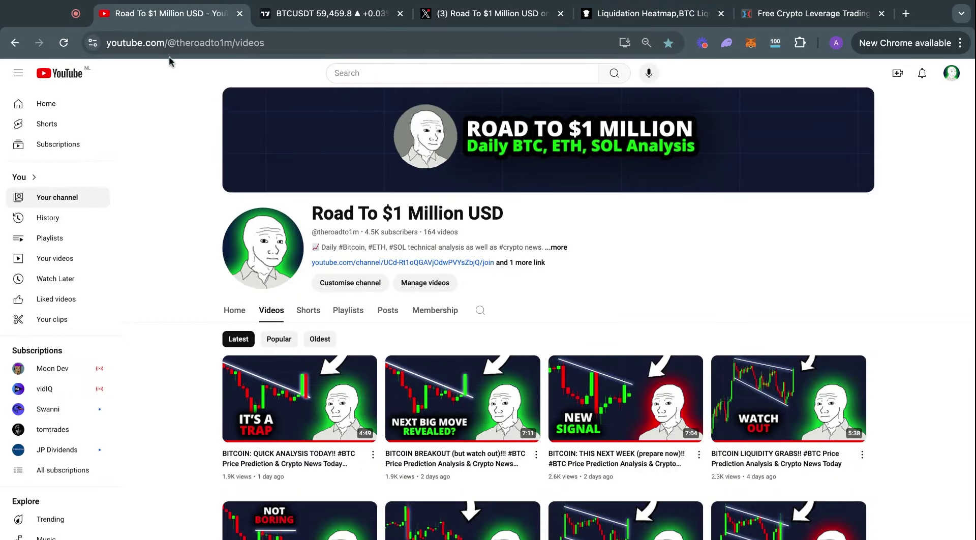